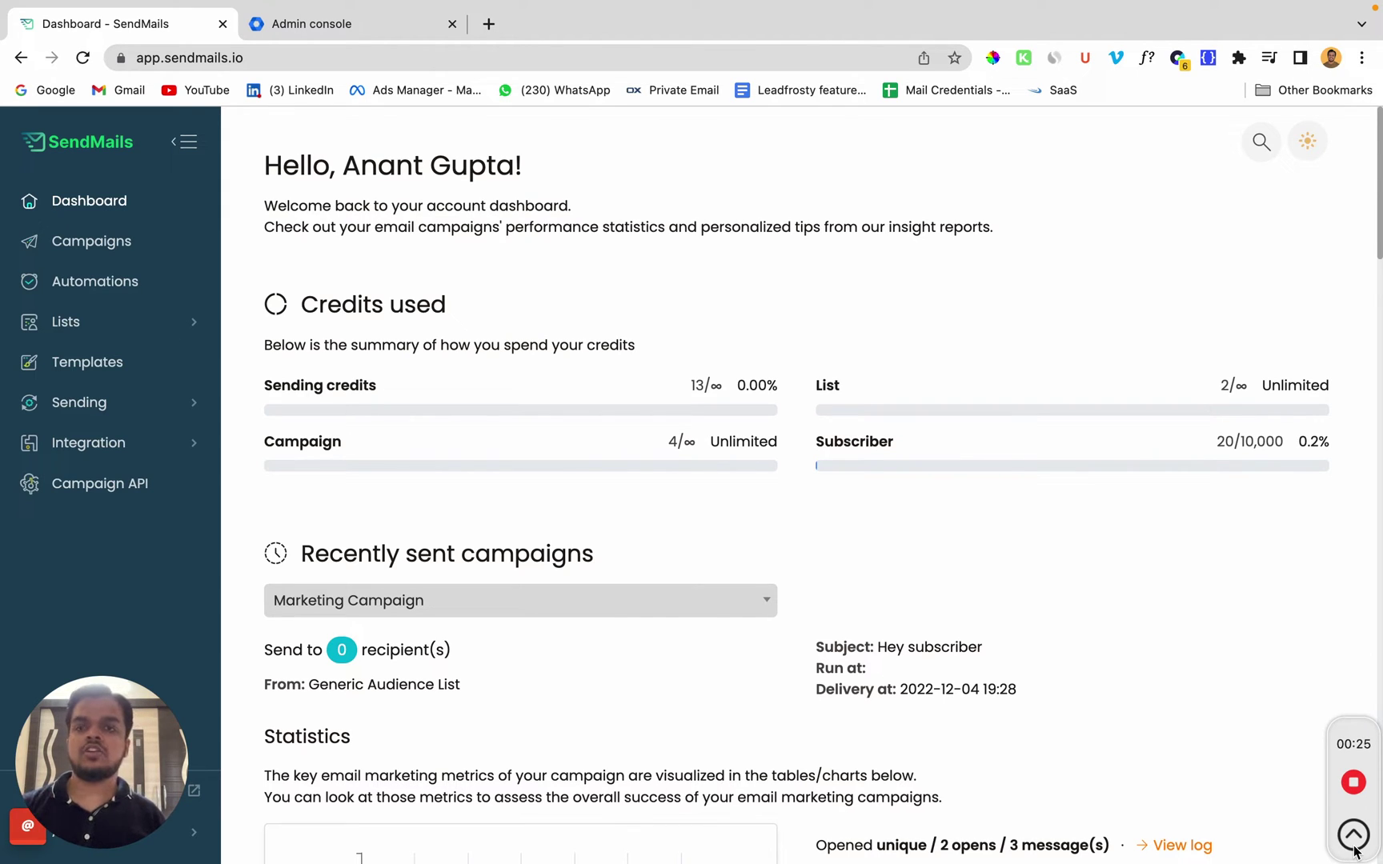
Step: Search the Admin console for '2 step', open the 2-step Verification settings, then switch to the Google Account window
{"action": "left_click", "coordinate": [307, 25]}
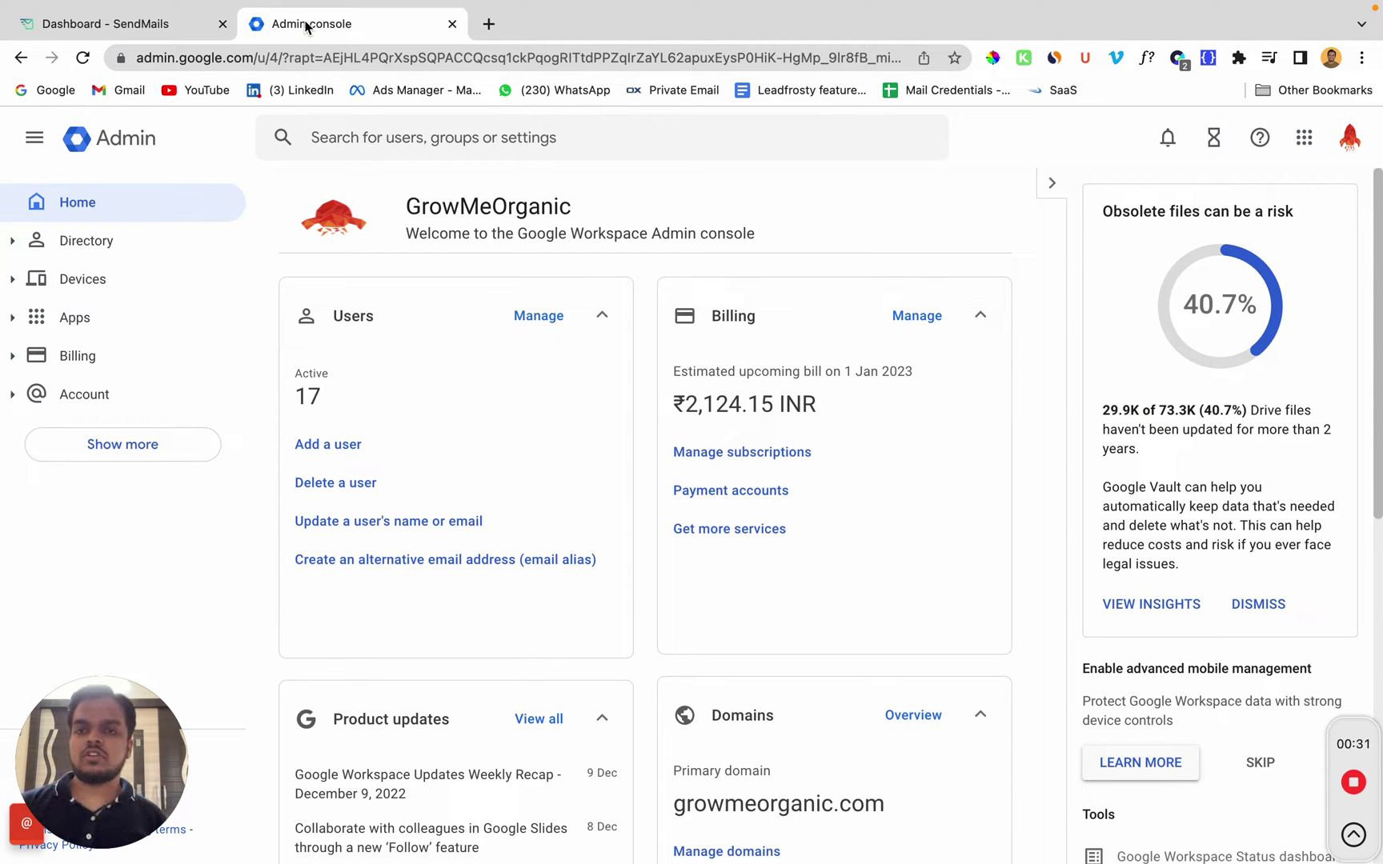
{"action": "left_click", "coordinate": [372, 135]}
{"action": "type", "text": "2 step"}
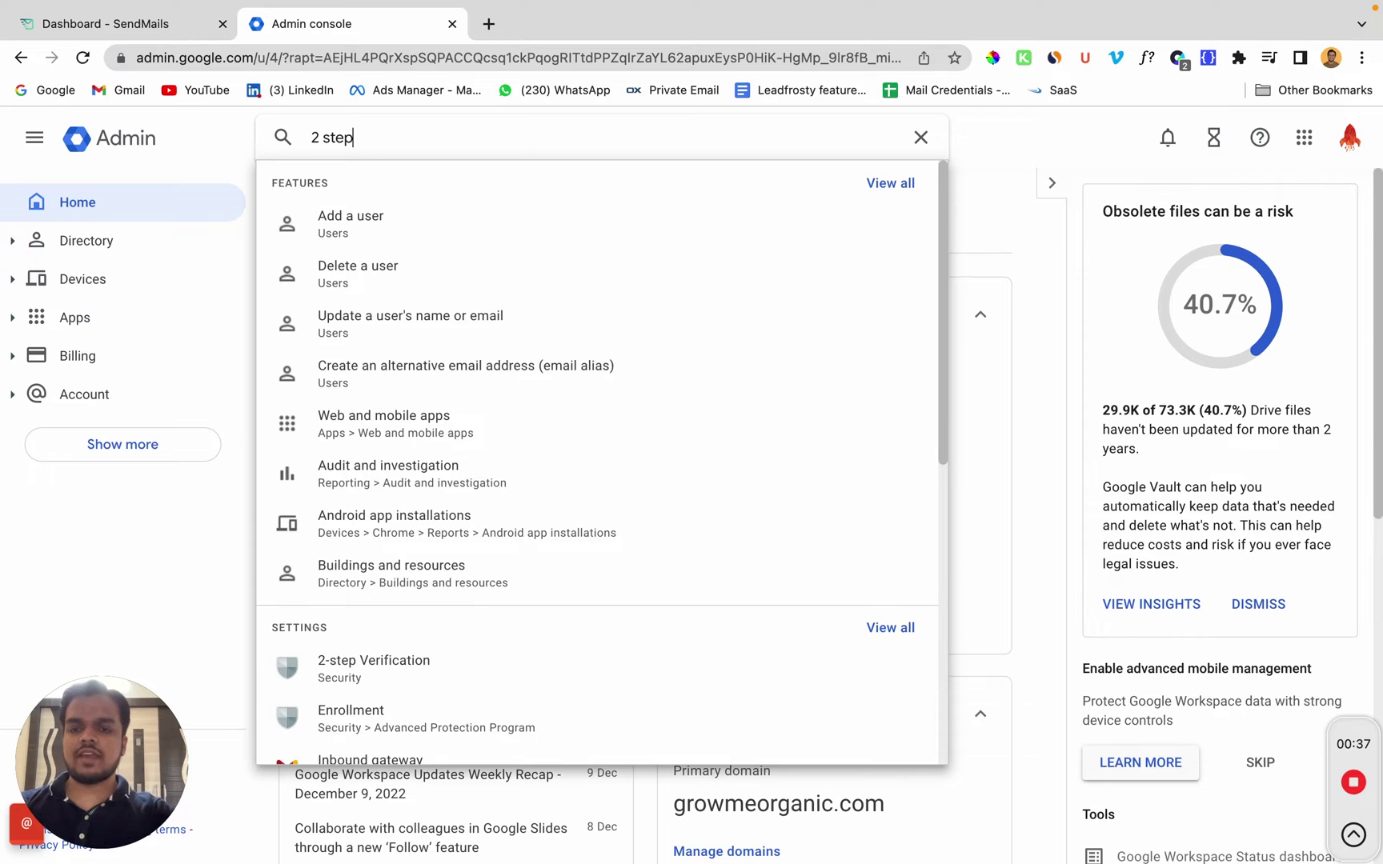
{"action": "left_click", "coordinate": [369, 663]}
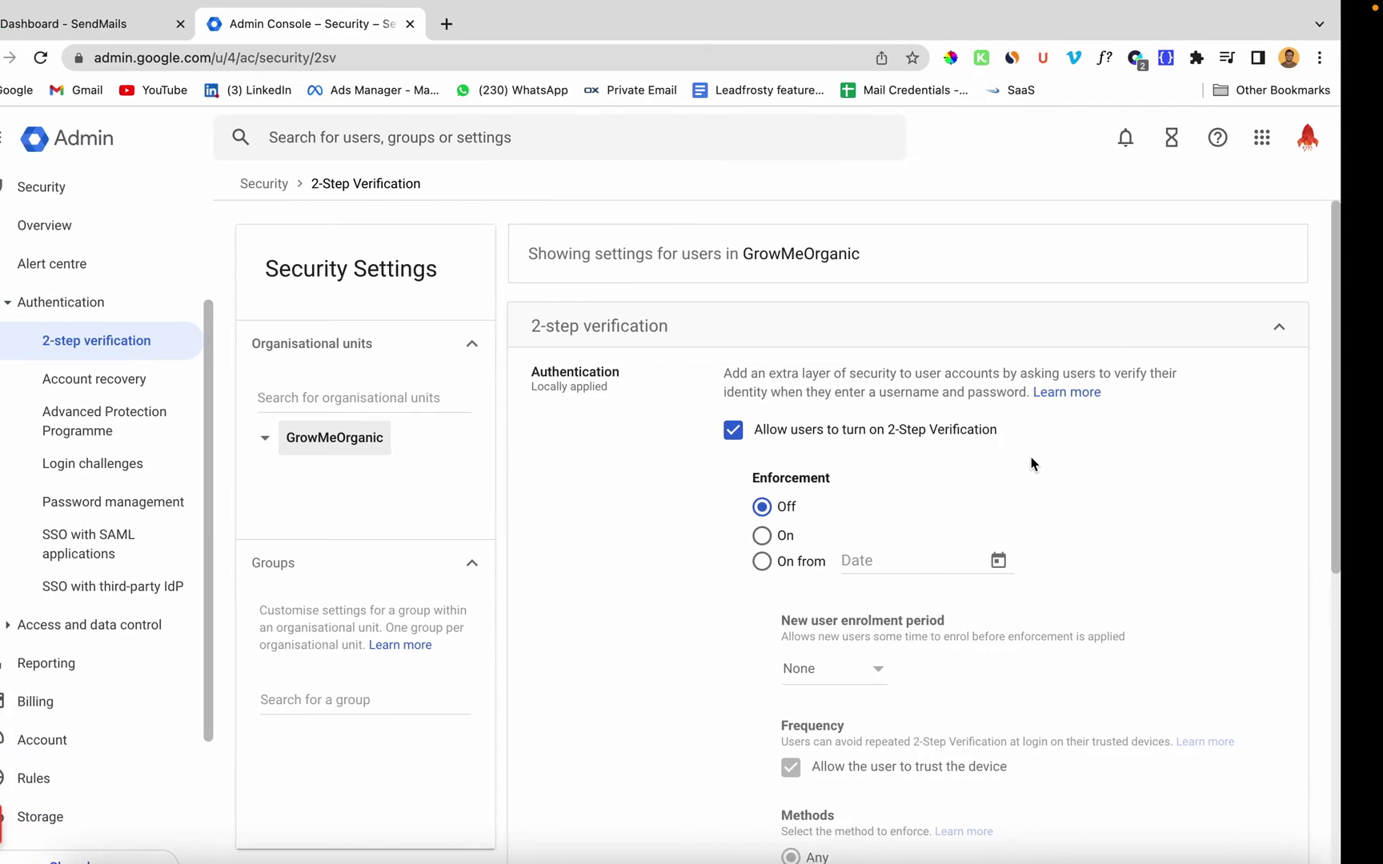
{"action": "key", "text": "ctrl+Left"}
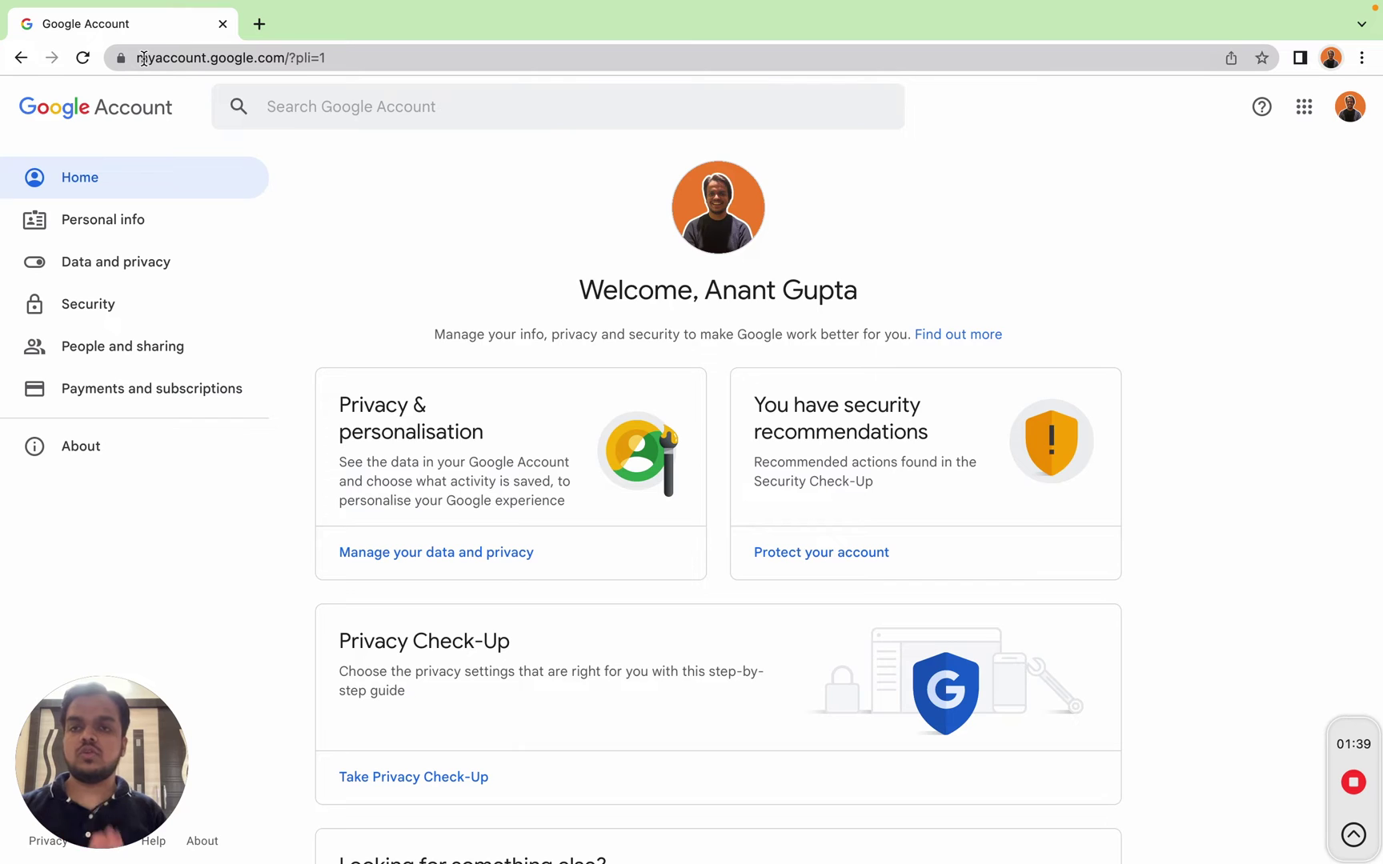
Step: Check the signed-in account, then open the Security page and scroll to Signing in to Google
{"action": "left_click", "coordinate": [1348, 122]}
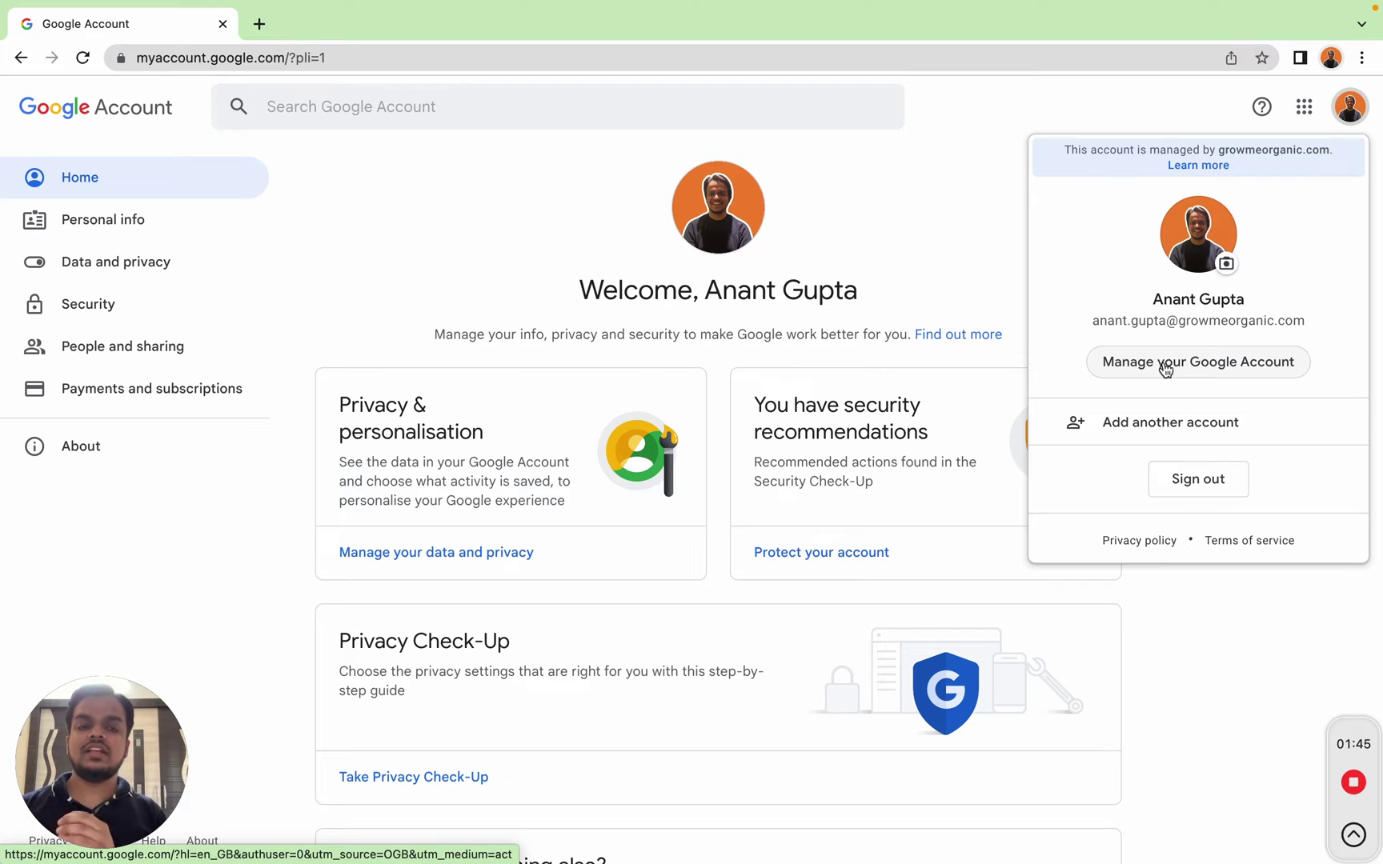
{"action": "left_click_drag", "start_coordinate": [1087, 321], "coordinate": [1306, 321]}
{"action": "left_click", "coordinate": [485, 285]}
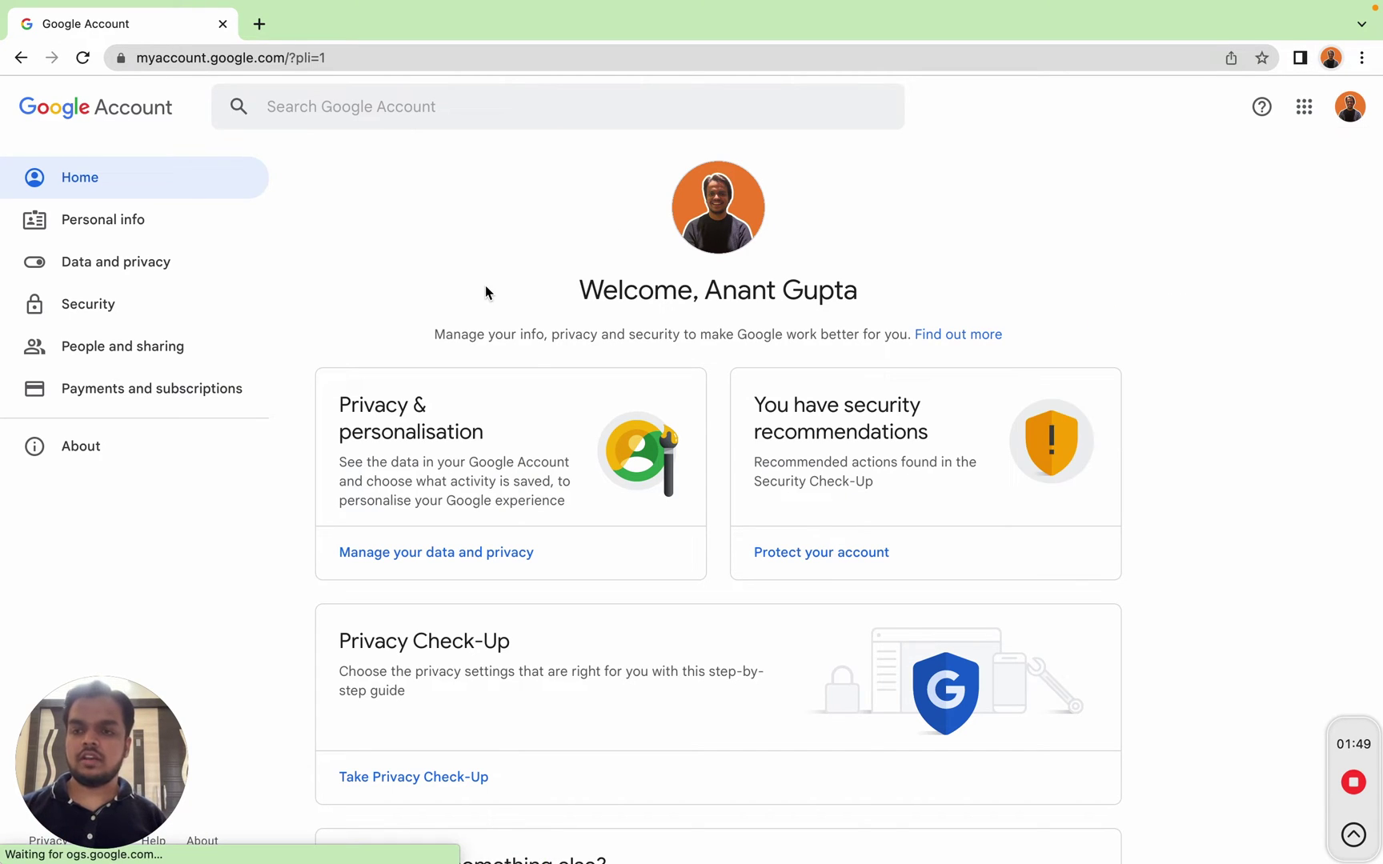
{"action": "left_click", "coordinate": [122, 306]}
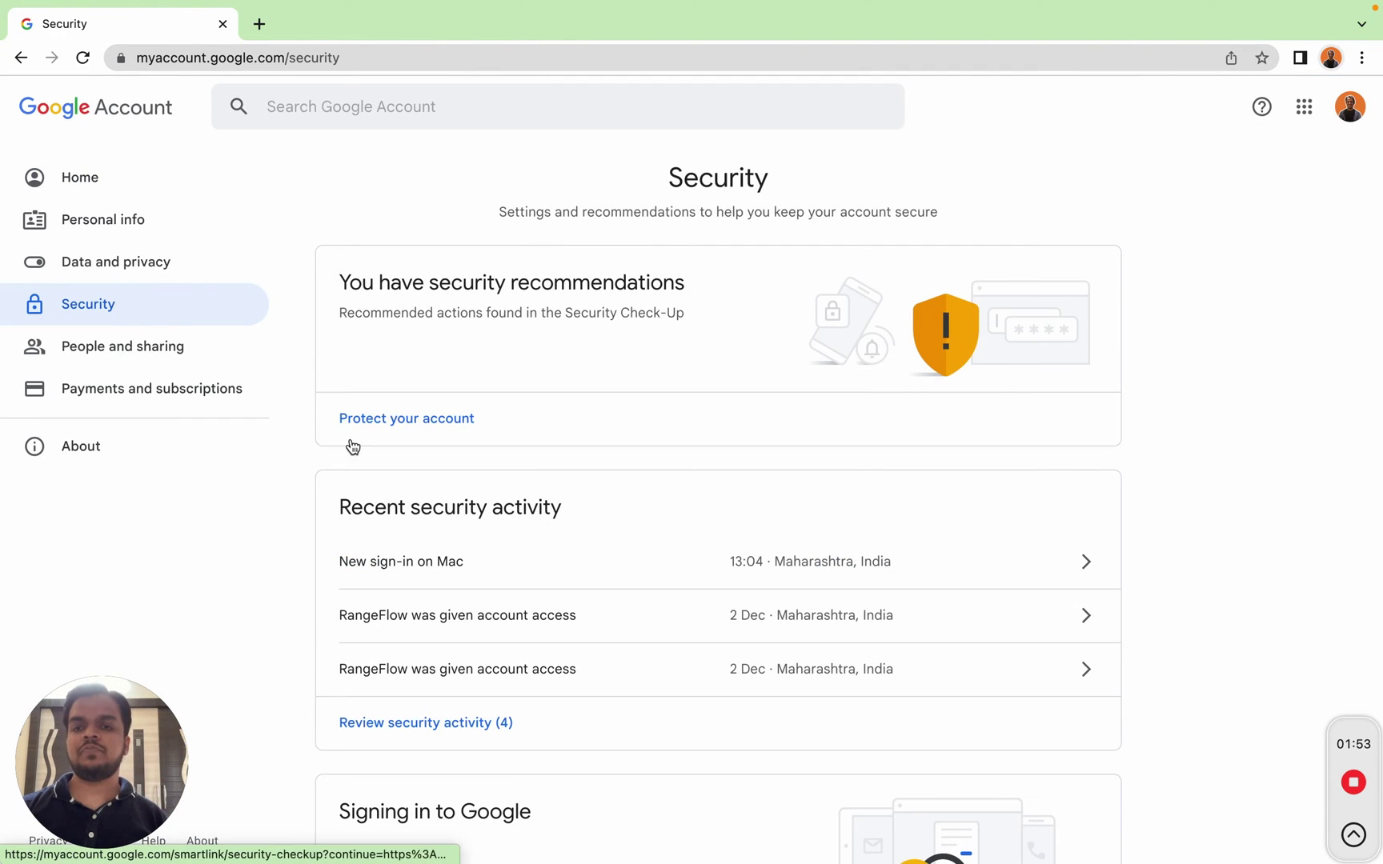
{"action": "scroll", "coordinate": [439, 700], "scroll_direction": "down", "scroll_amount": 1}
{"action": "scroll", "coordinate": [439, 700], "scroll_direction": "down", "scroll_amount": 5}
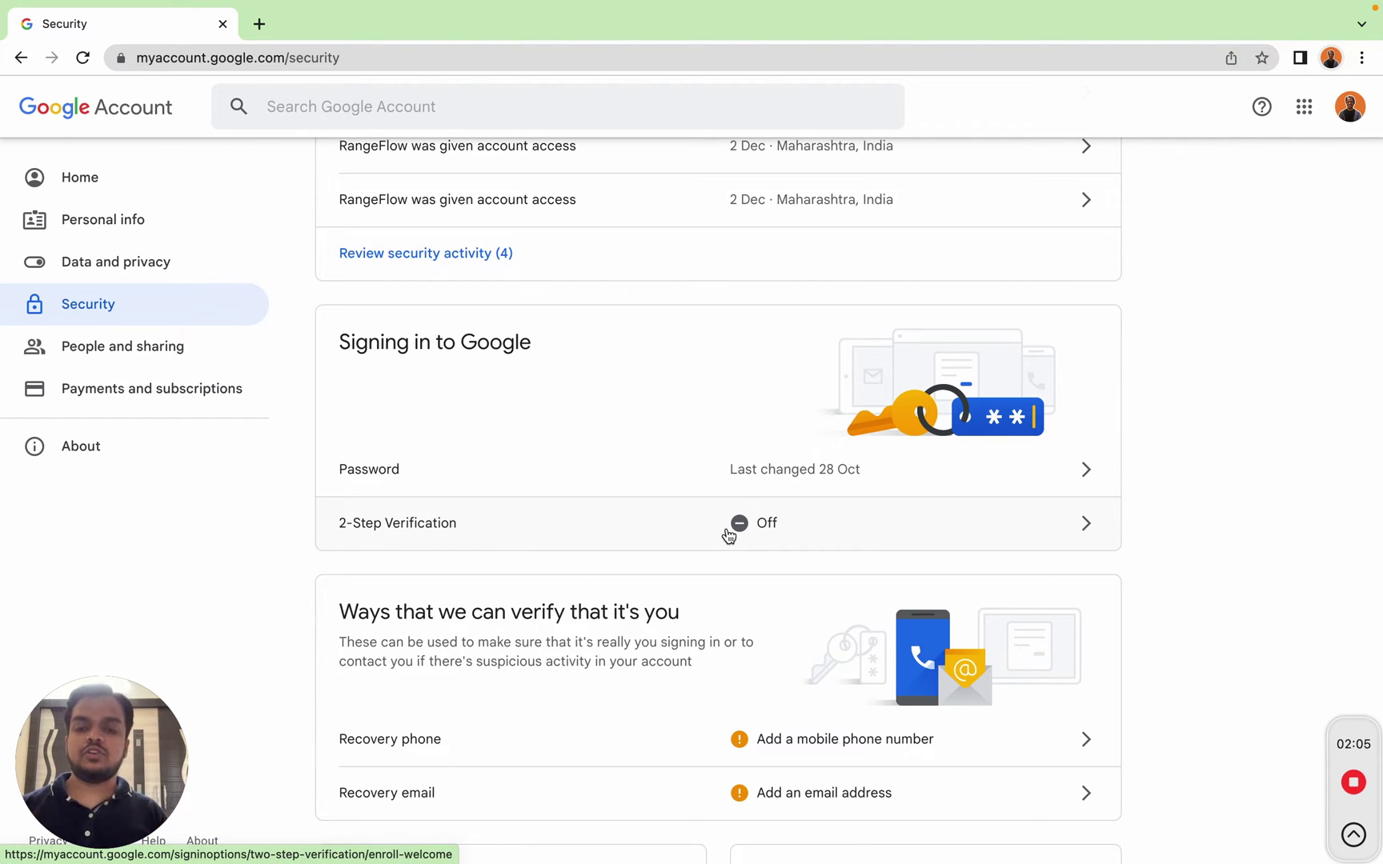
Step: Enrol in 2-Step Verification with phone prompts, turn it on, and go to App passwords
{"action": "left_click", "coordinate": [728, 534]}
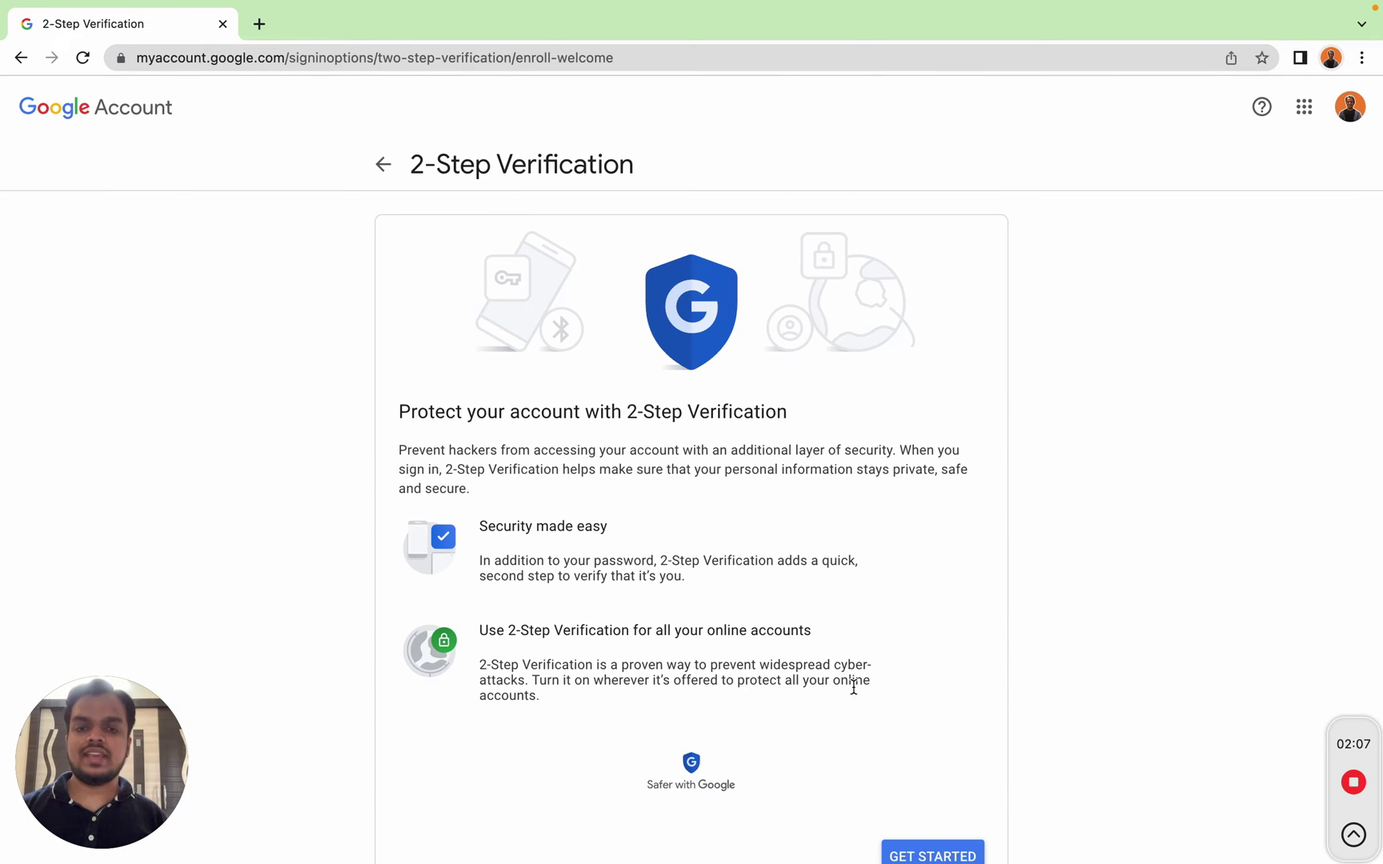
{"action": "left_click", "coordinate": [910, 788]}
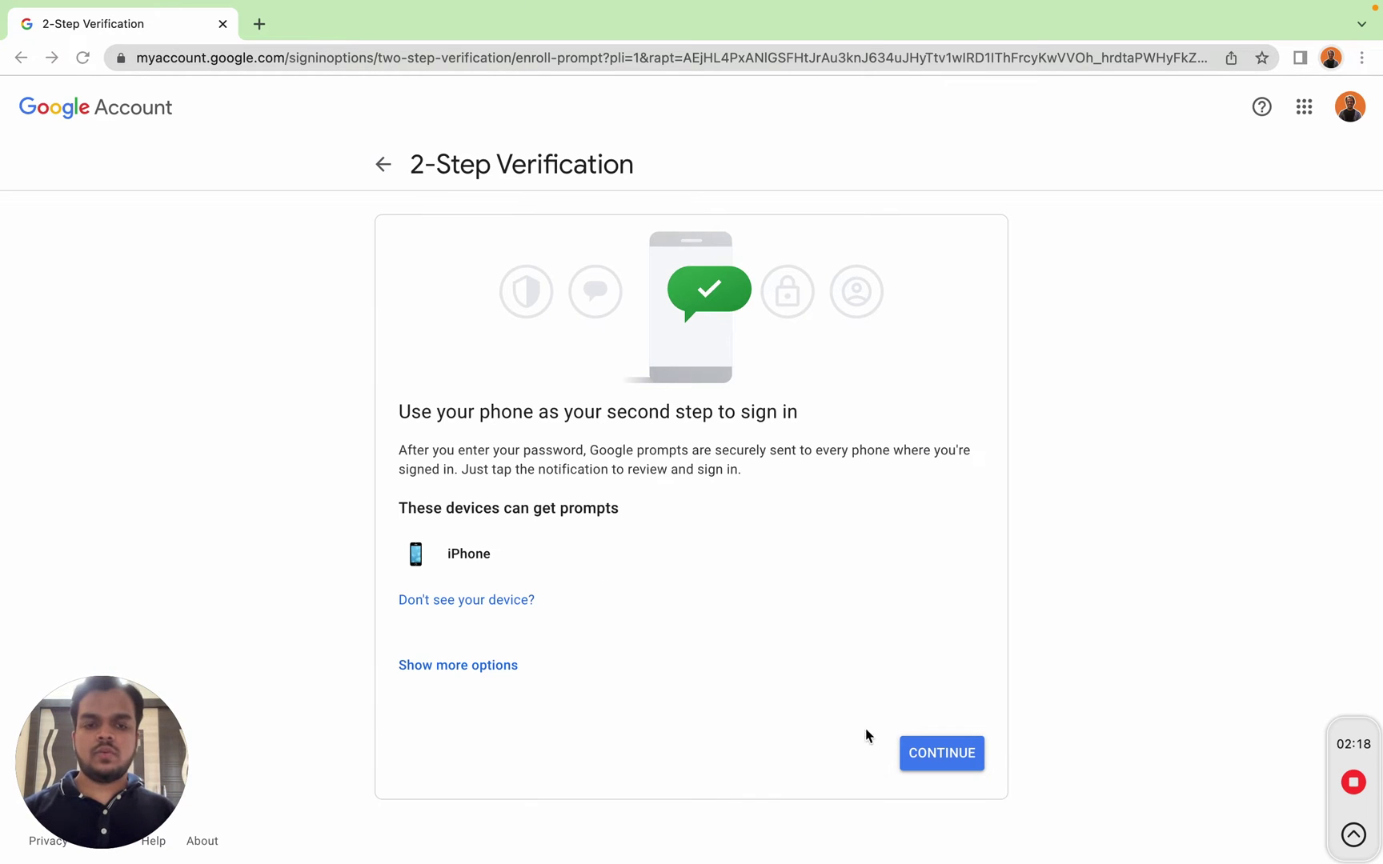
{"action": "left_click", "coordinate": [933, 754]}
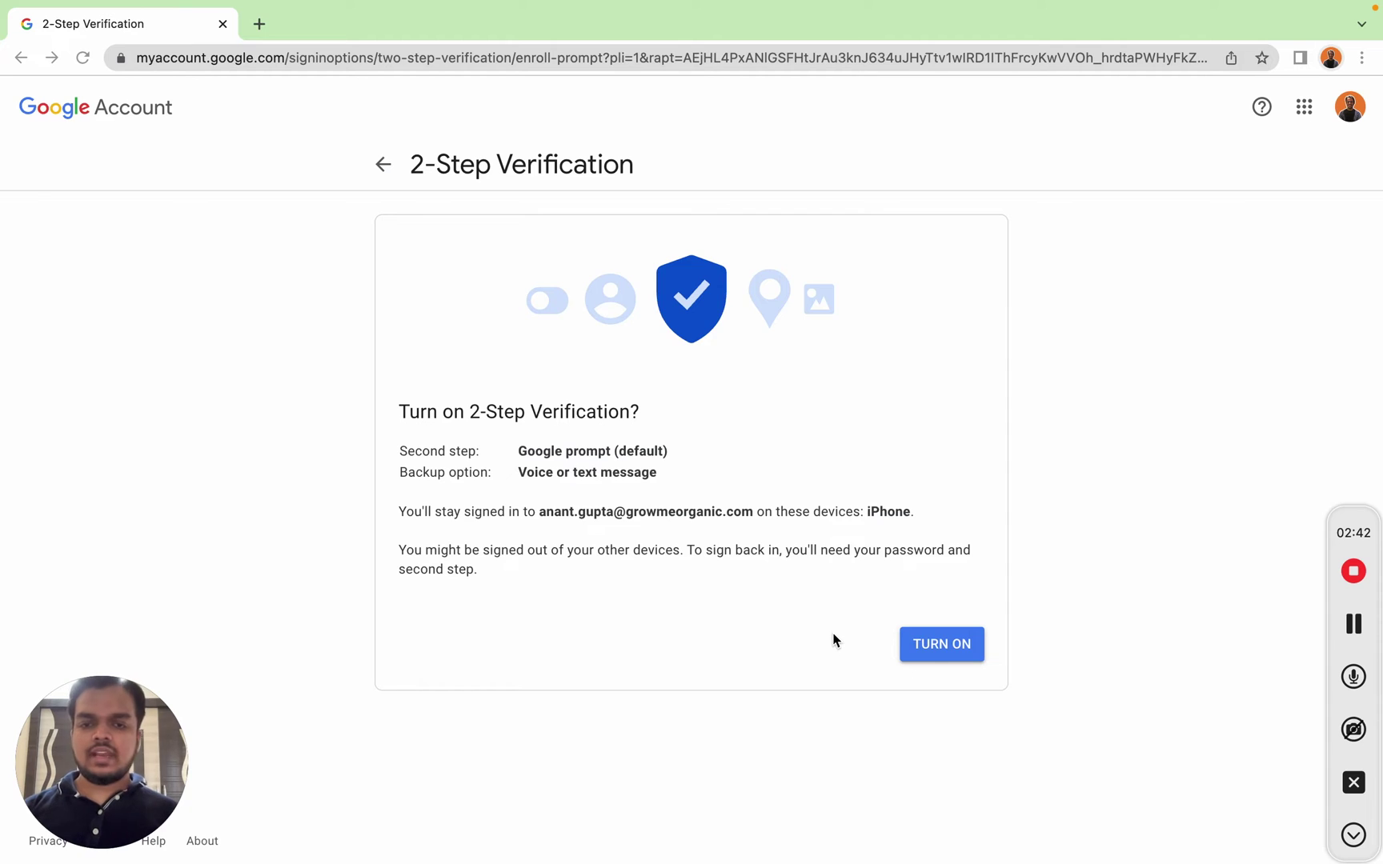
{"action": "left_click", "coordinate": [937, 651]}
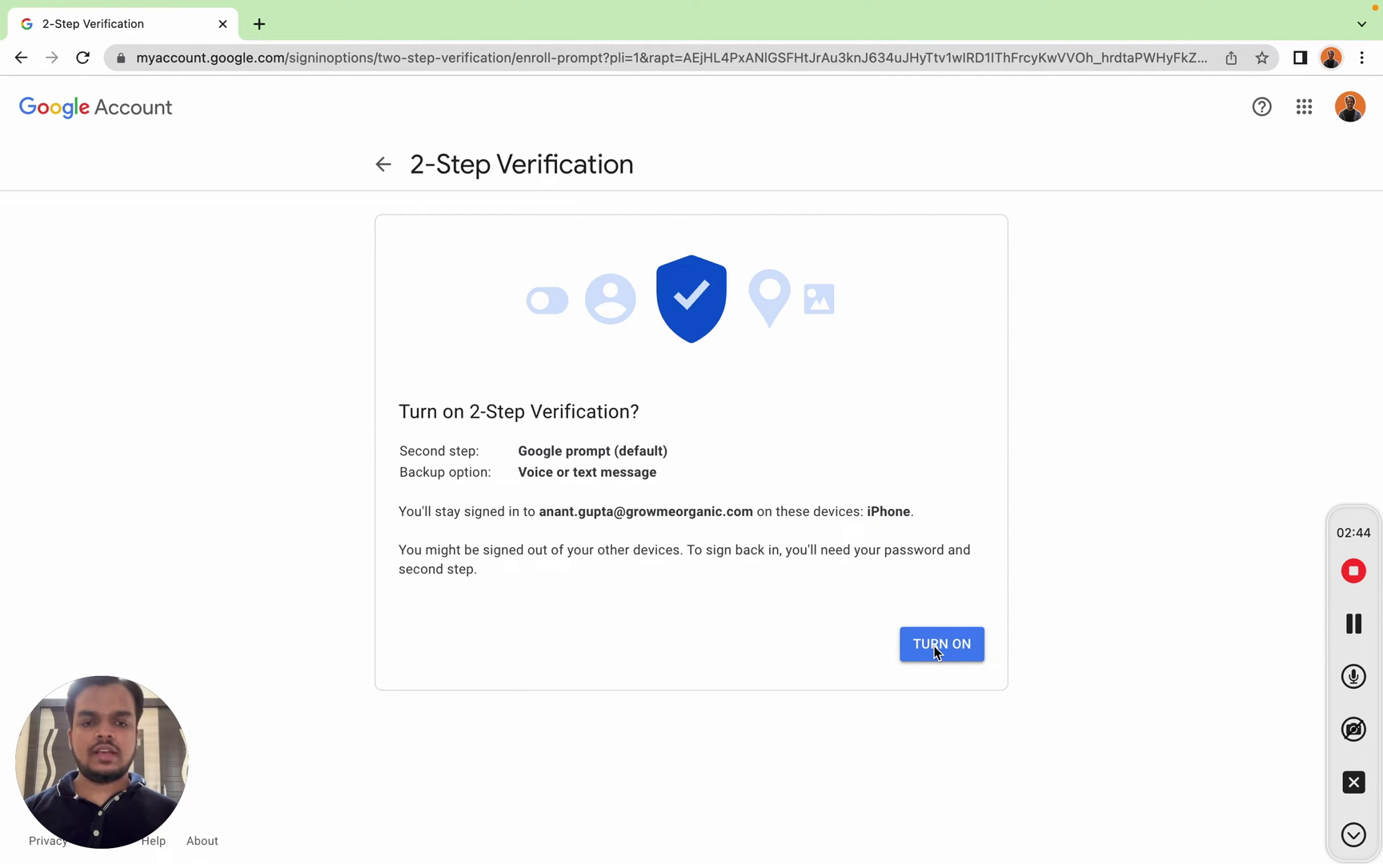
{"action": "left_click", "coordinate": [937, 648]}
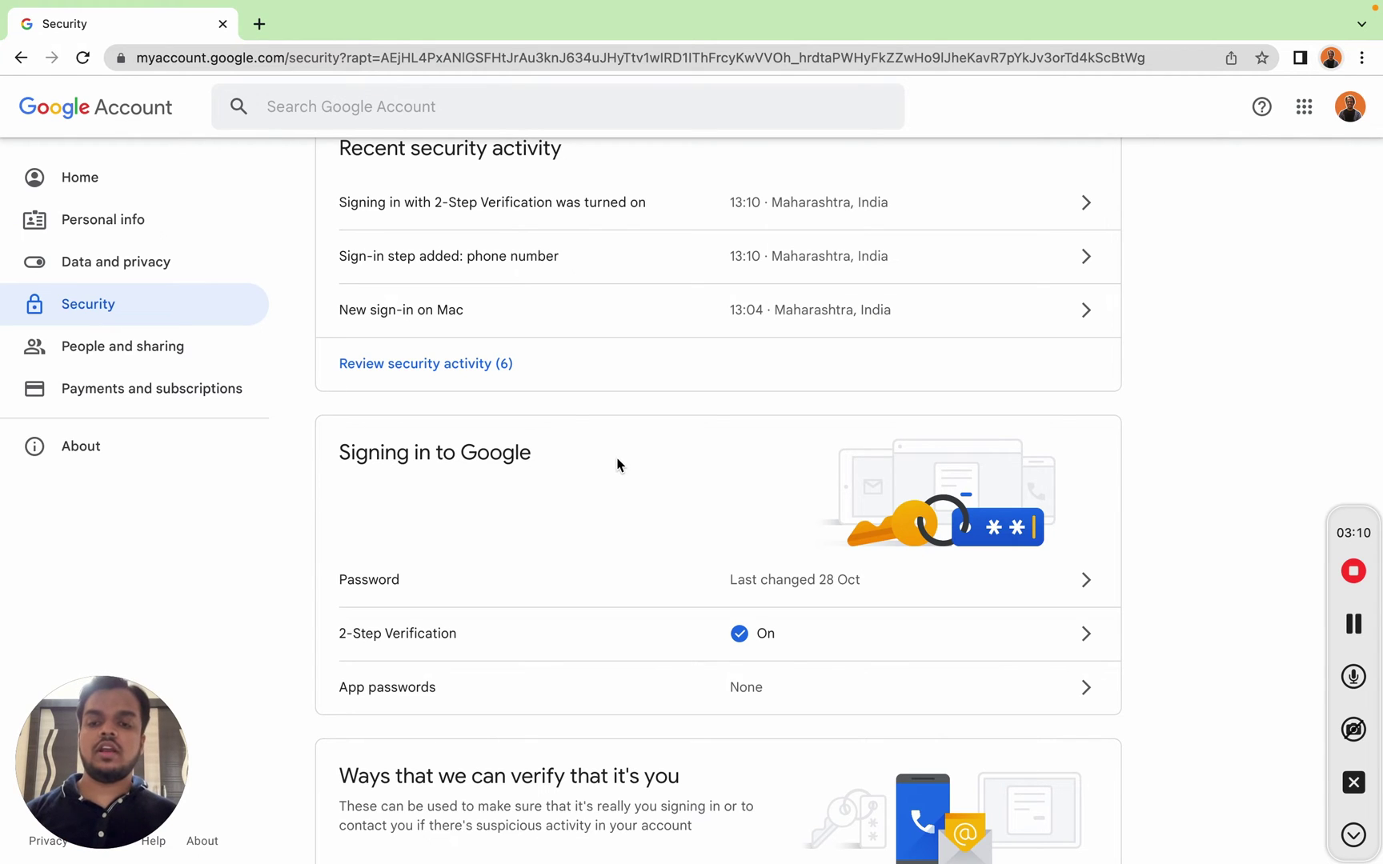
{"action": "left_click", "coordinate": [848, 693]}
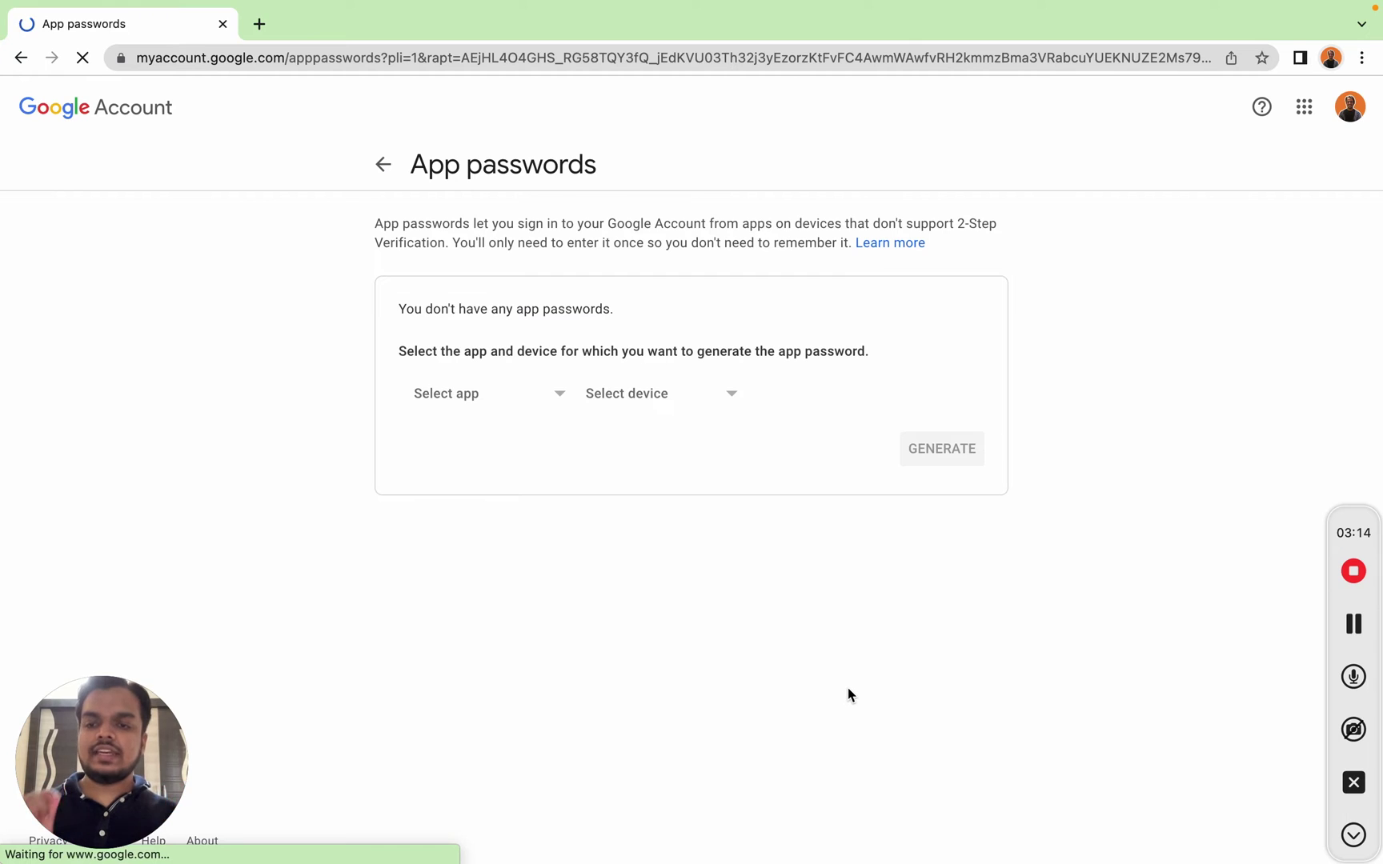
Step: Generate an app password with the custom name 'SendMails.io' and select the generated password
{"action": "left_click", "coordinate": [457, 398]}
{"action": "left_click", "coordinate": [465, 568]}
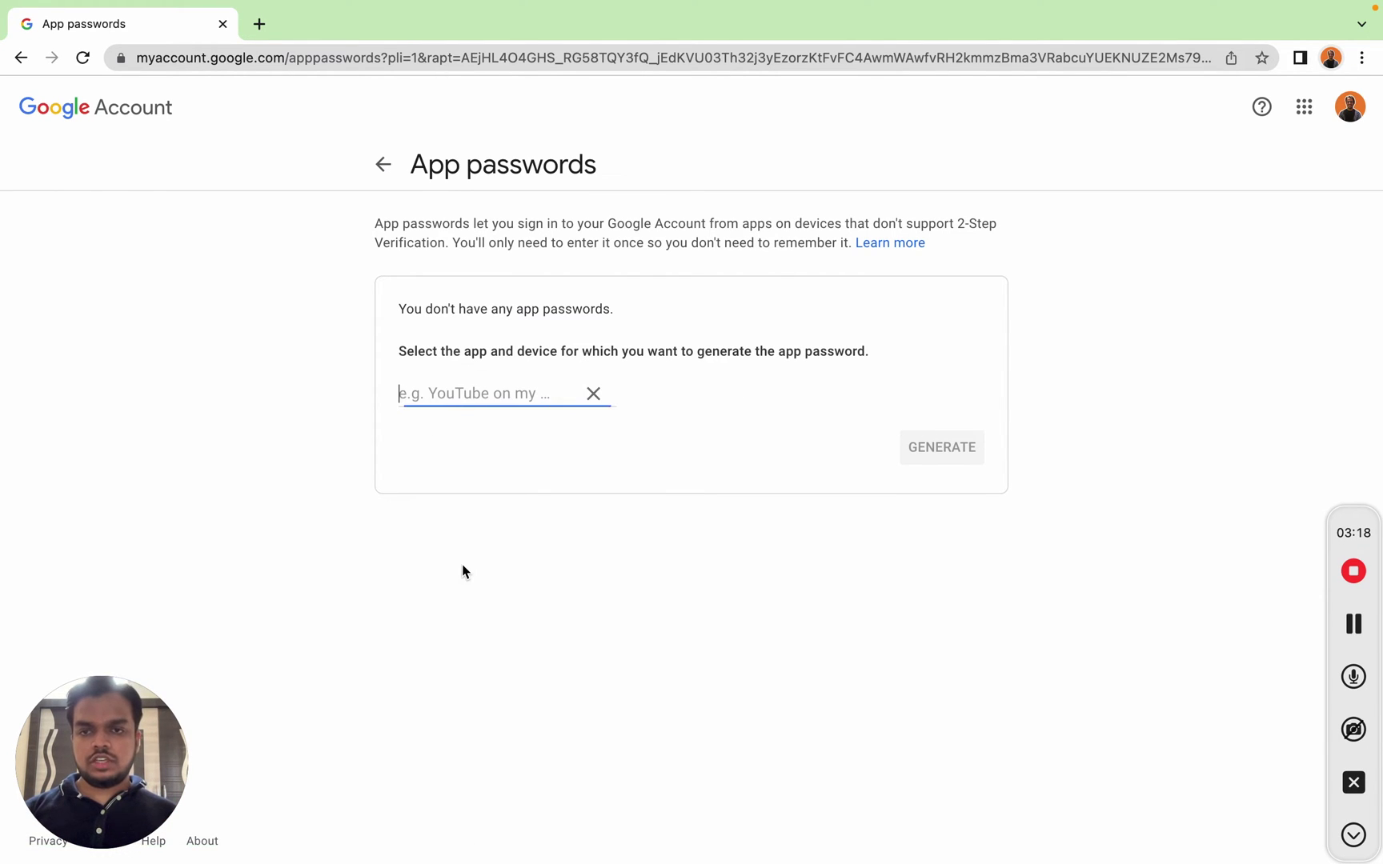
{"action": "type", "text": "SendMa"}
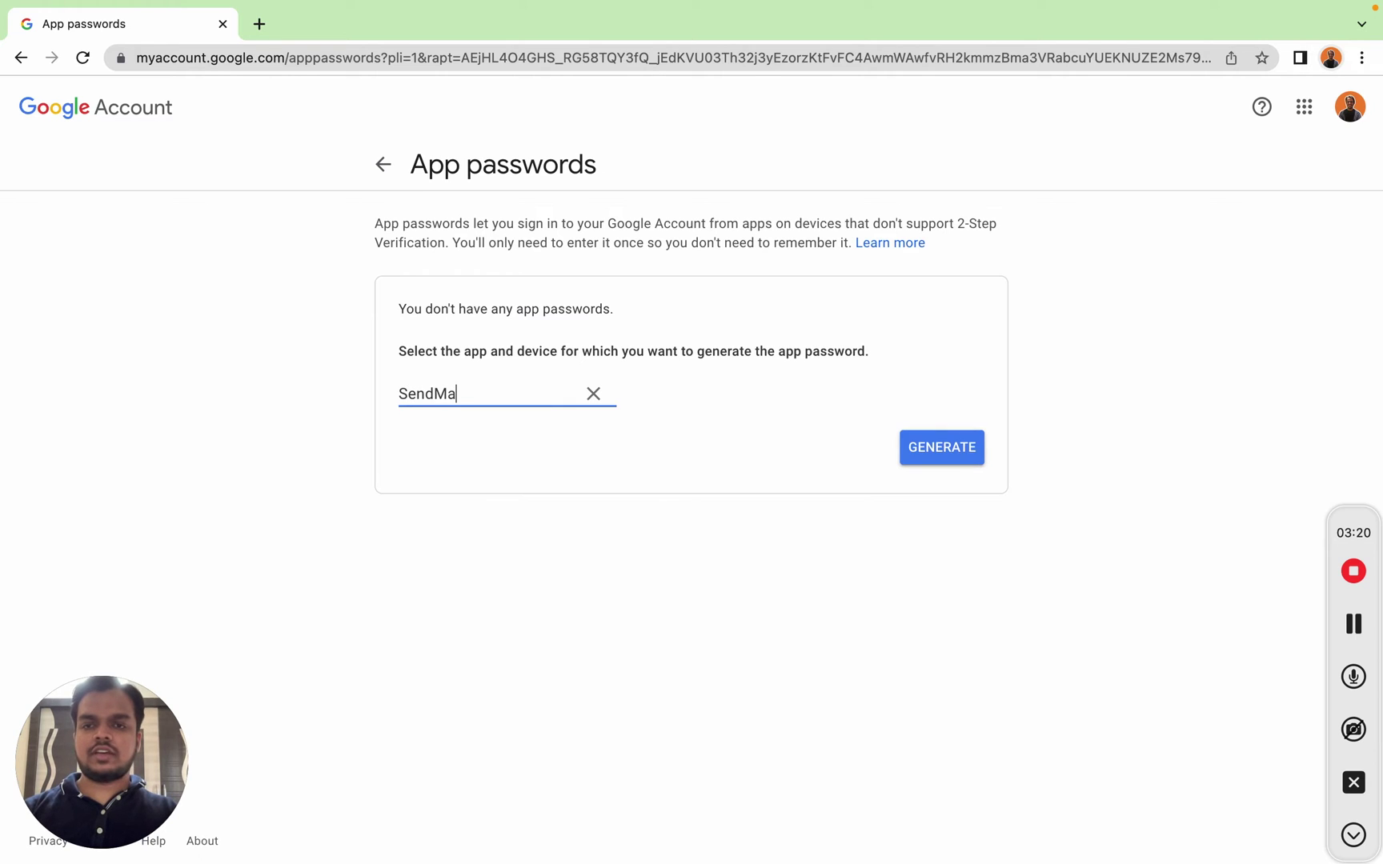
{"action": "type", "text": "ils.io"}
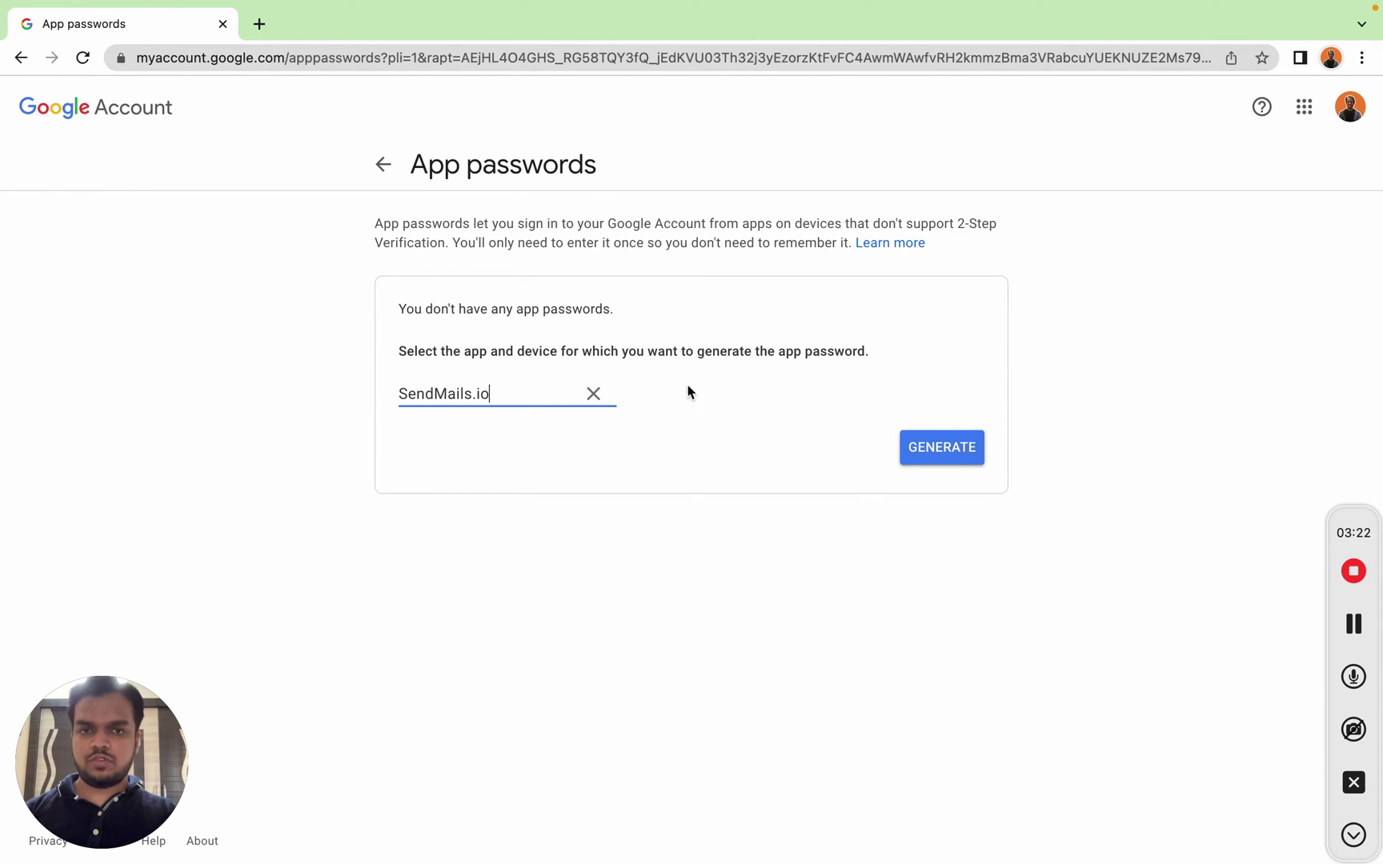
{"action": "left_click", "coordinate": [956, 448]}
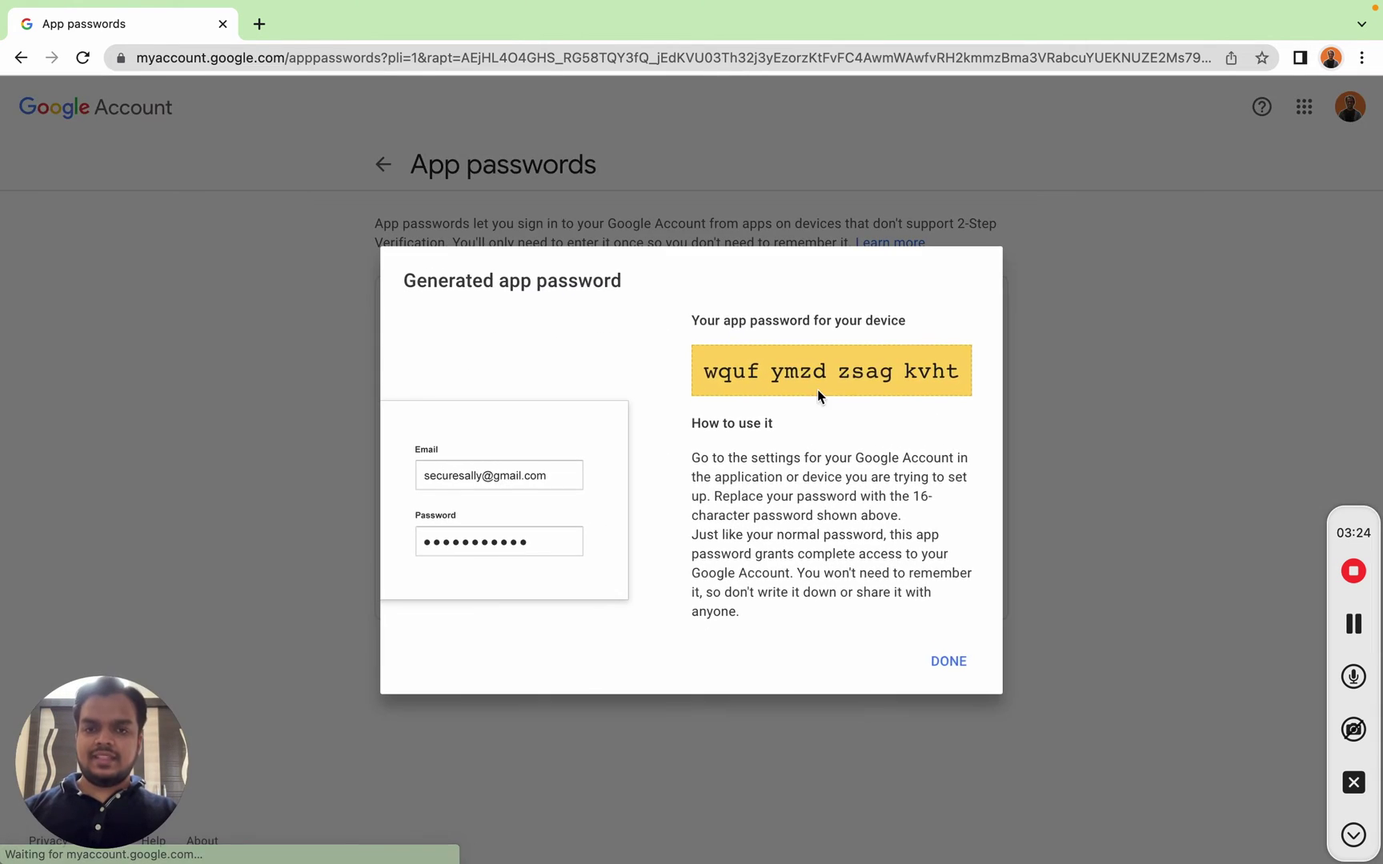
{"action": "left_click_drag", "start_coordinate": [704, 371], "coordinate": [956, 370]}
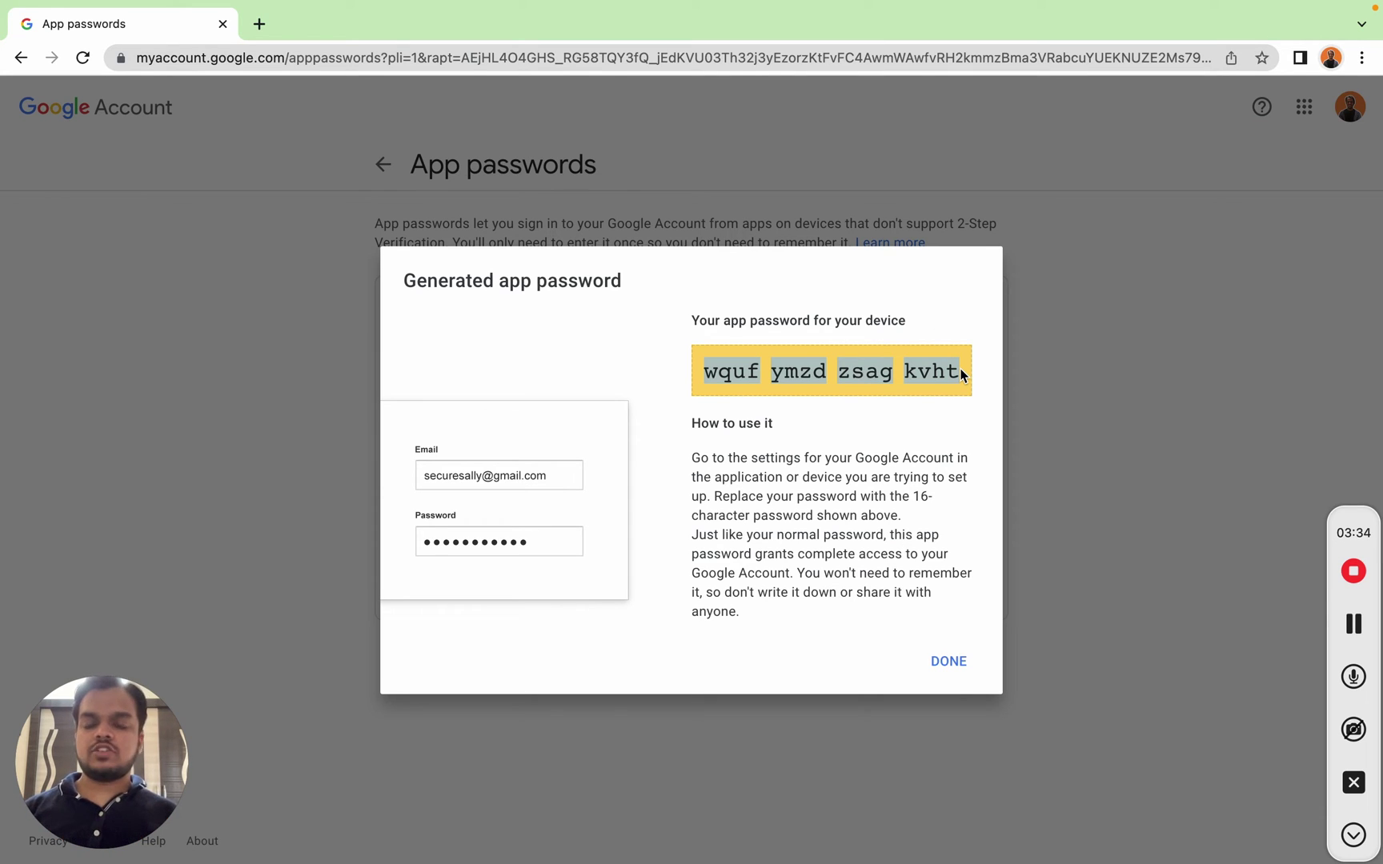
Step: Switch to the other browser window and return to the SendMails dashboard
{"action": "key", "text": "super+grave"}
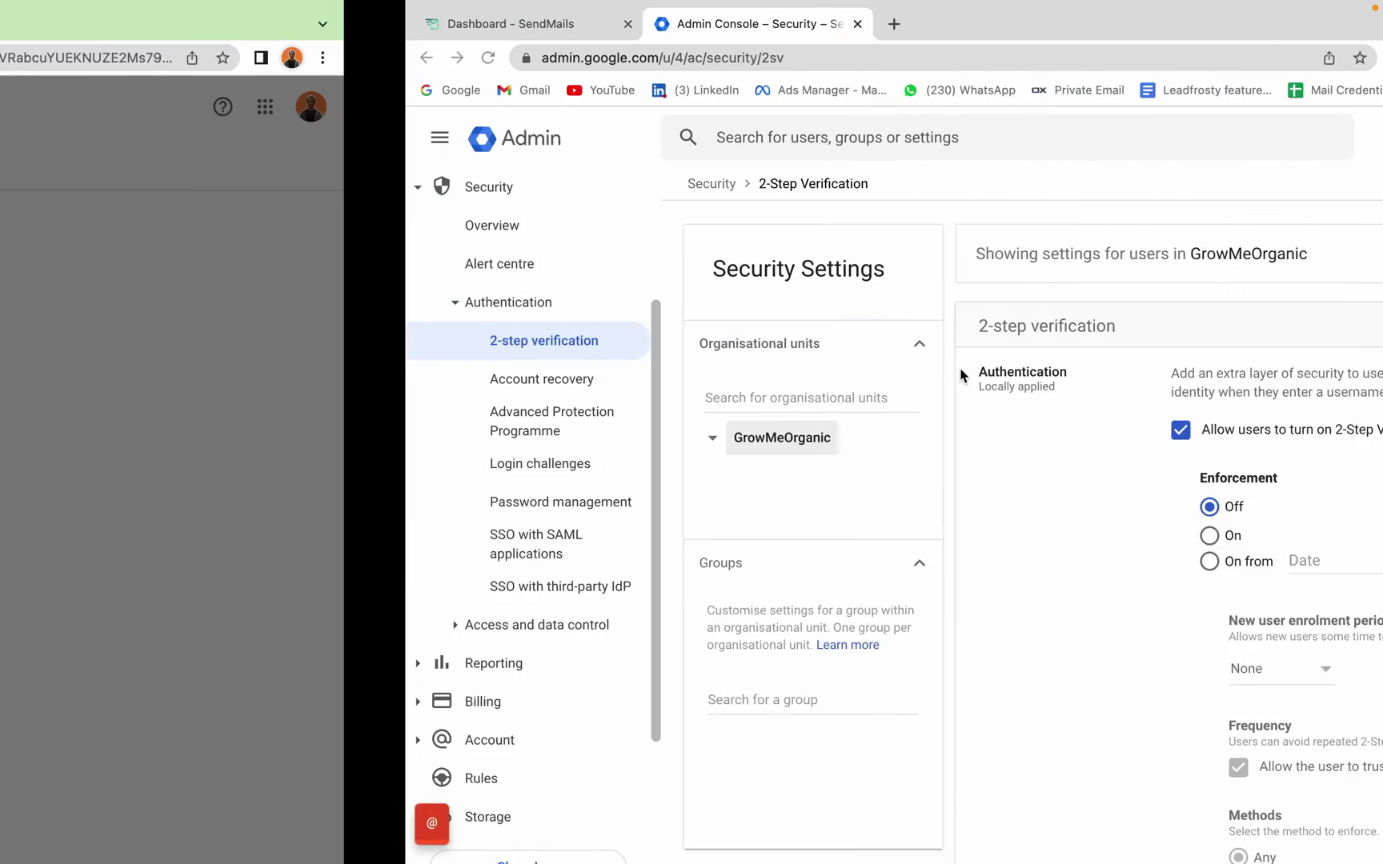
{"action": "left_click", "coordinate": [85, 11]}
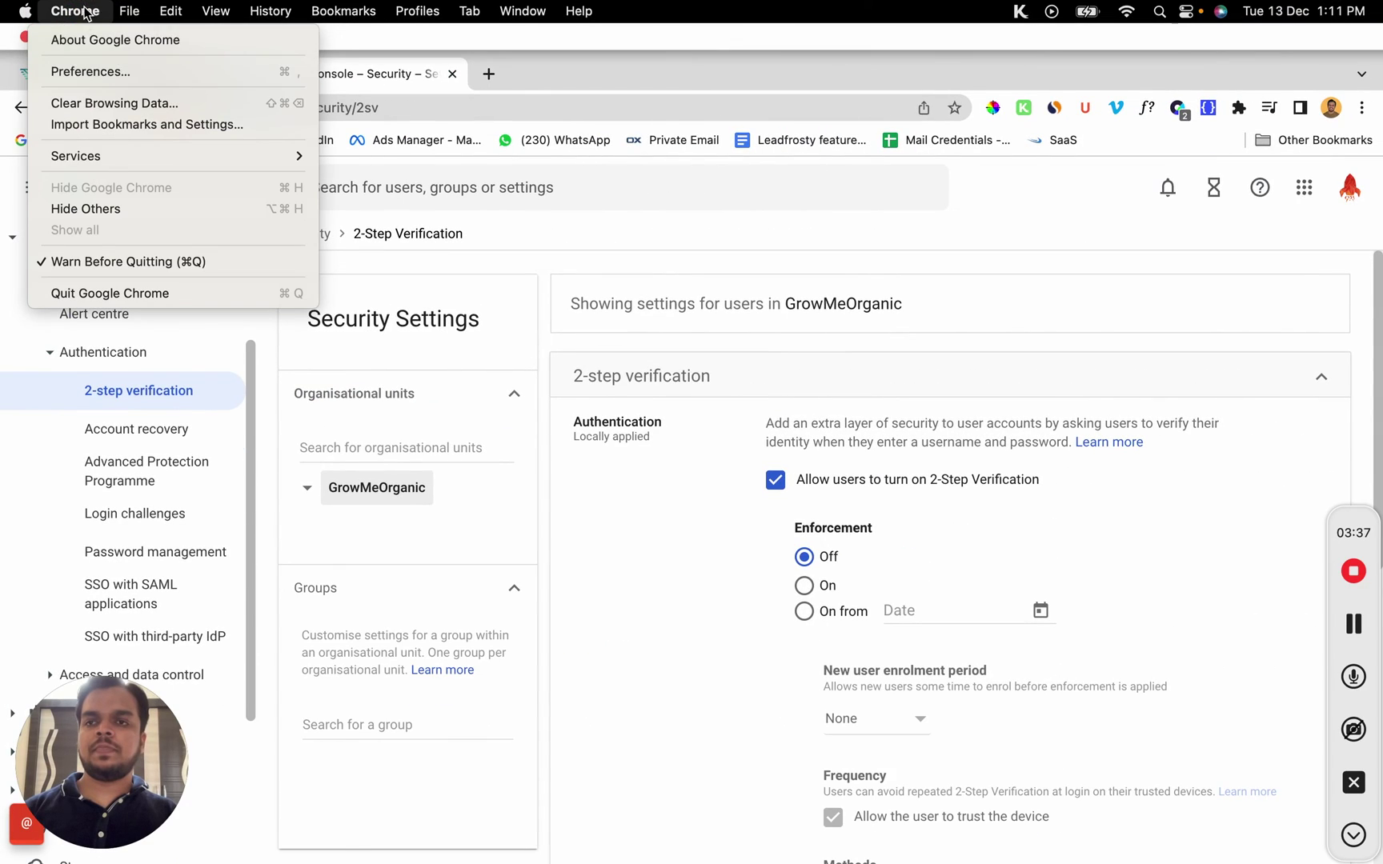
{"action": "left_click", "coordinate": [25, 88]}
{"action": "left_click", "coordinate": [24, 136]}
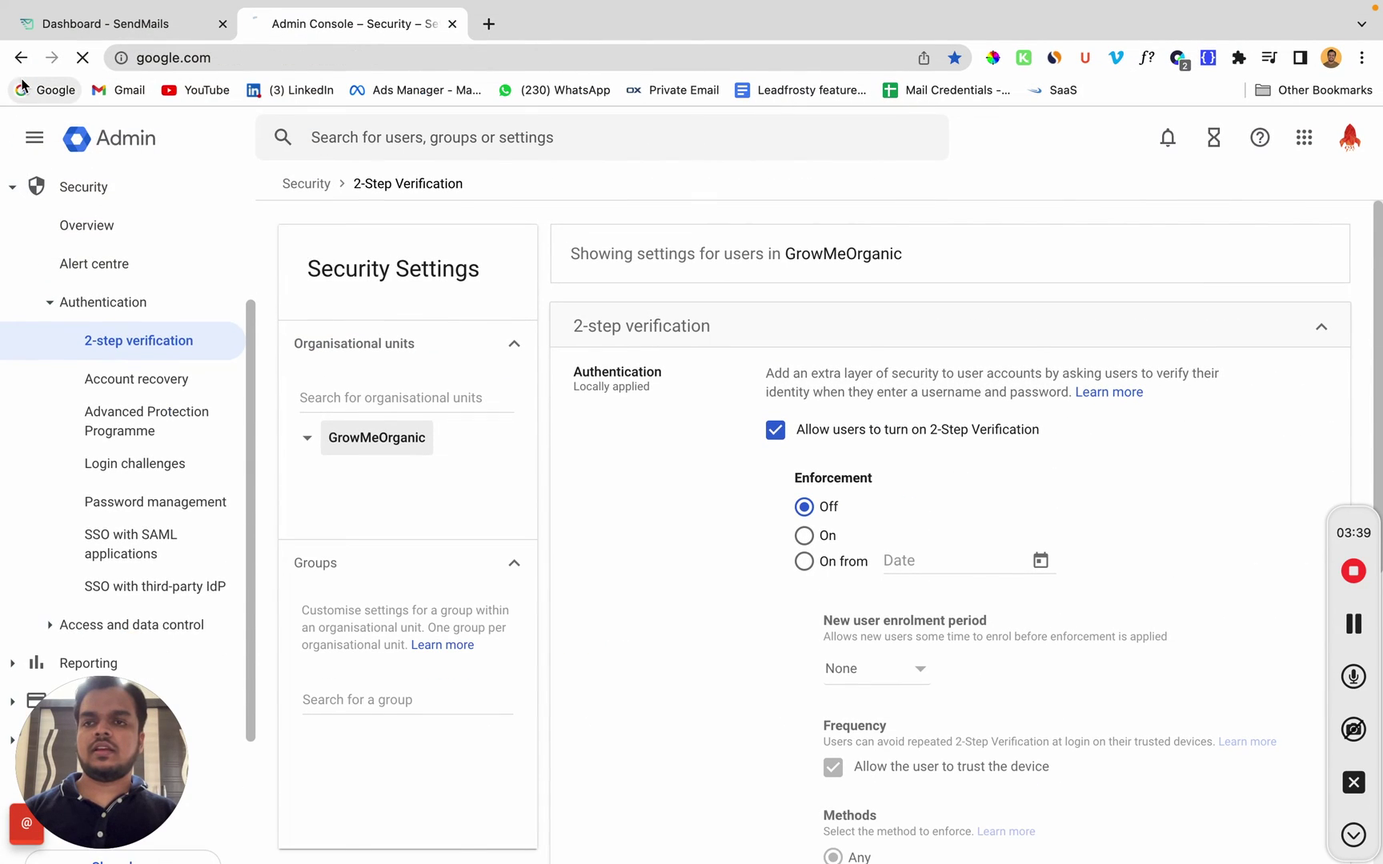
{"action": "left_click", "coordinate": [78, 26]}
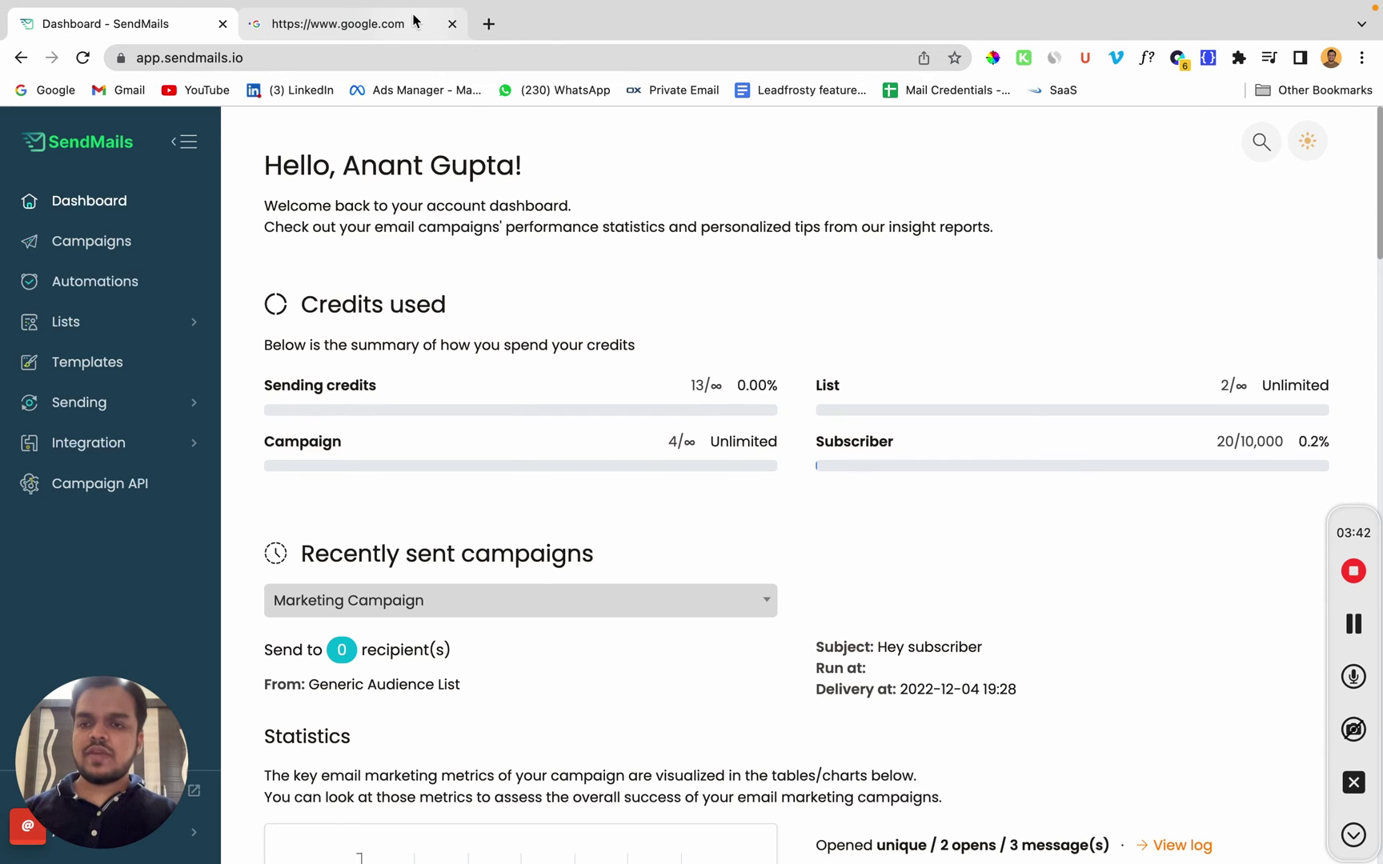
Step: Start a new sending server from Sending > Sending servers and pick the SMTP type
{"action": "left_click", "coordinate": [160, 415]}
{"action": "left_click", "coordinate": [92, 454]}
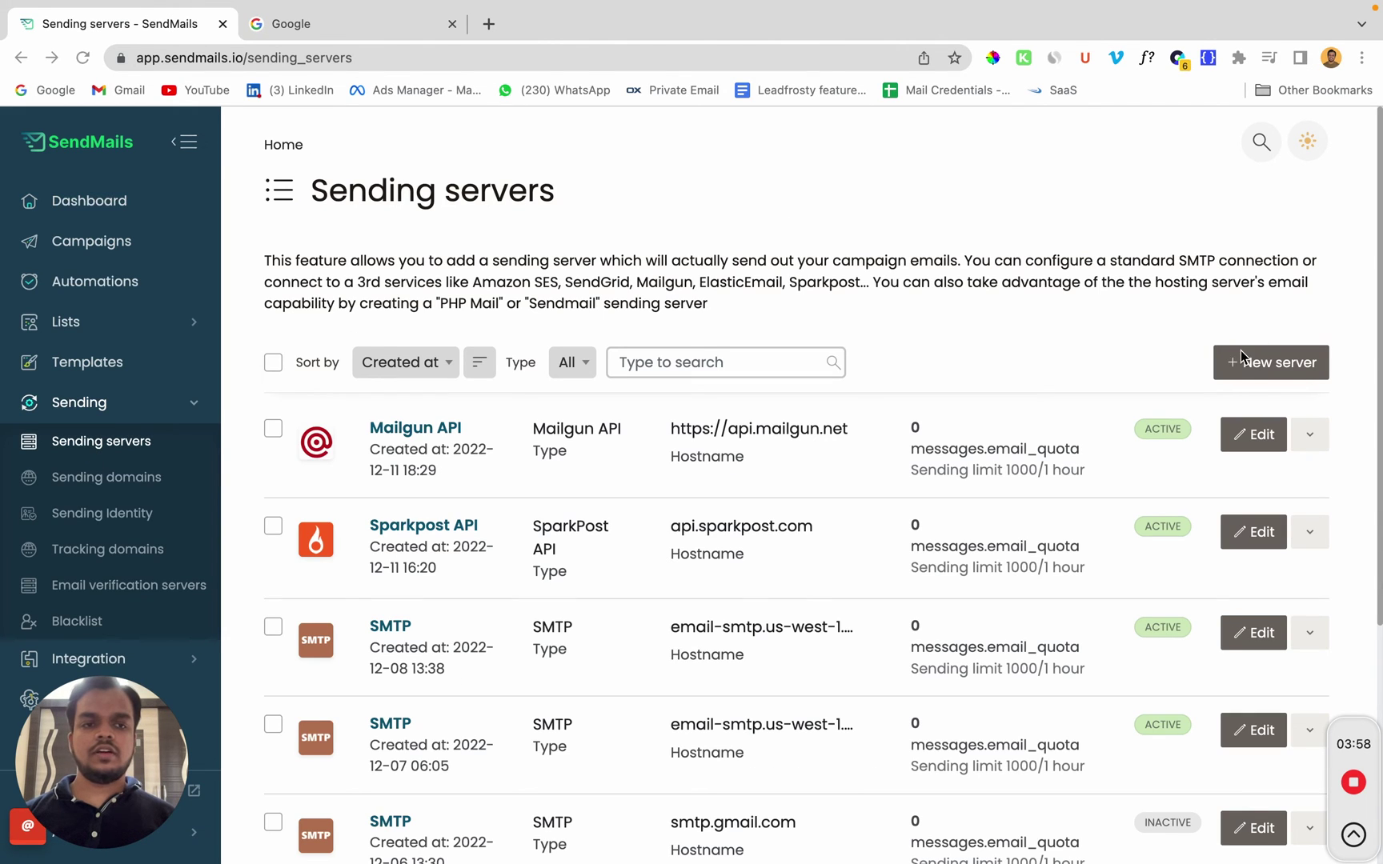
{"action": "left_click", "coordinate": [1259, 367]}
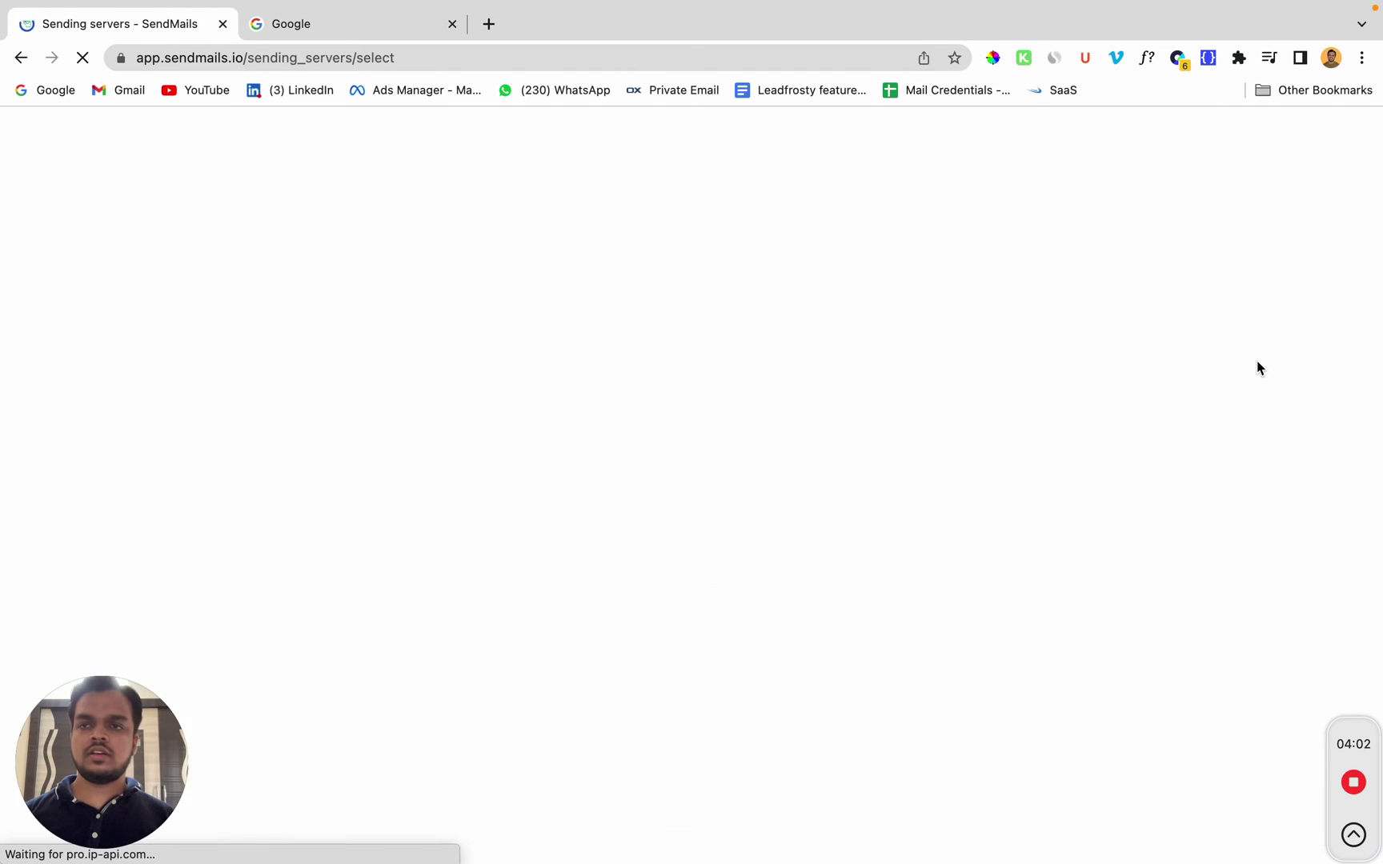
{"action": "scroll", "coordinate": [793, 490], "scroll_direction": "down", "scroll_amount": 5}
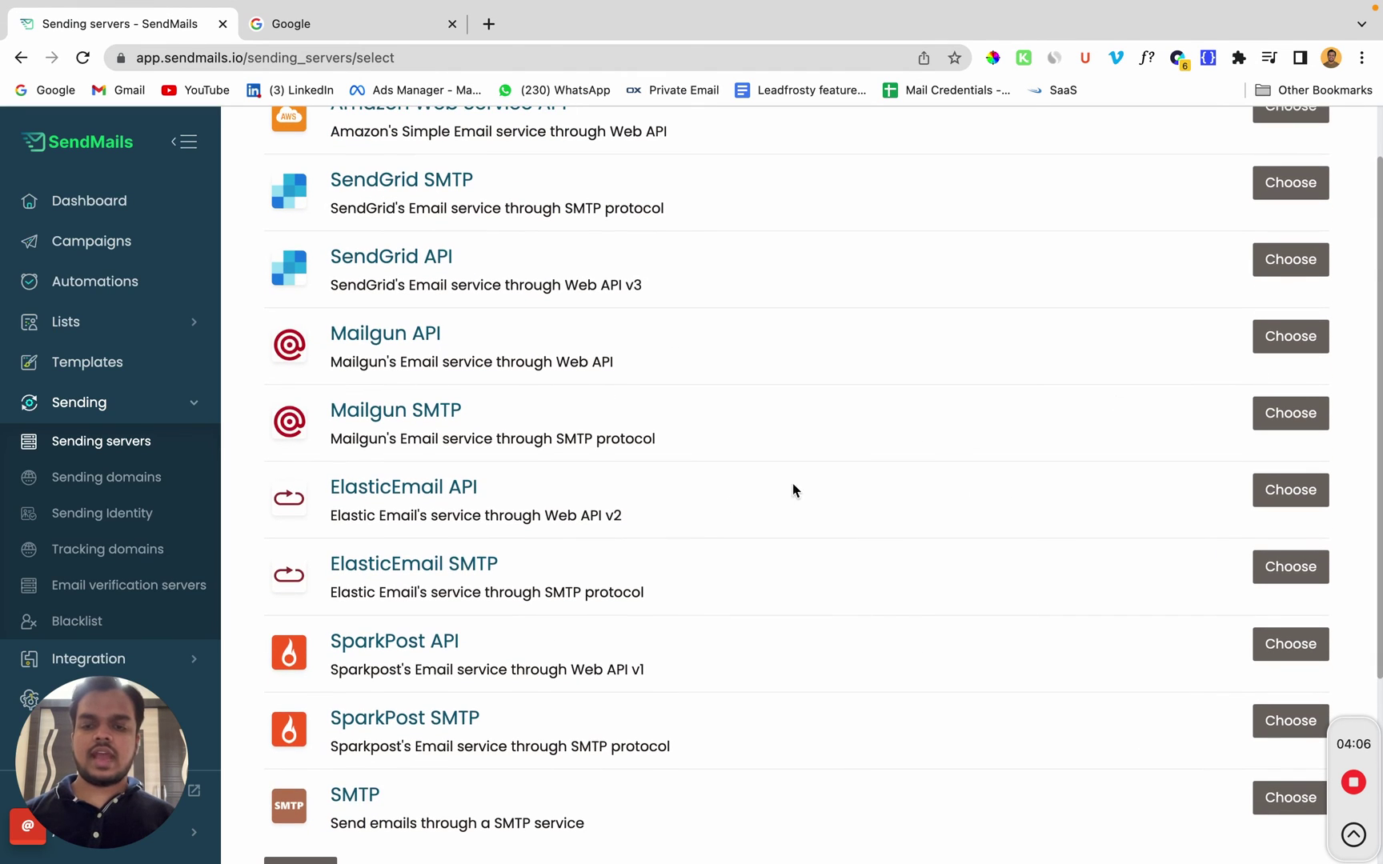
{"action": "left_click", "coordinate": [1291, 798]}
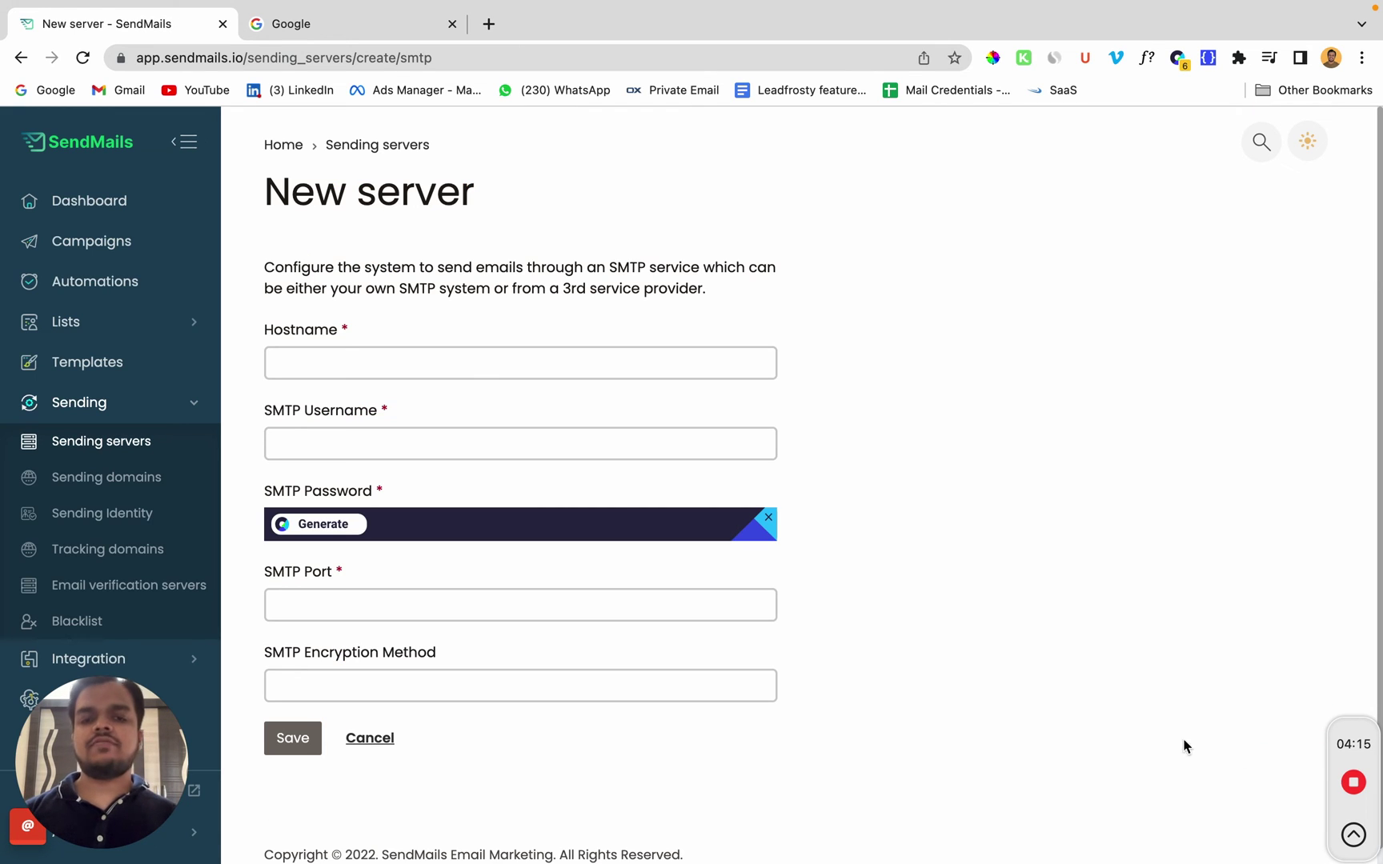
Step: Set the hostname to smtp.gmail.com and enter the account e-mail as the username
{"action": "left_click", "coordinate": [768, 518]}
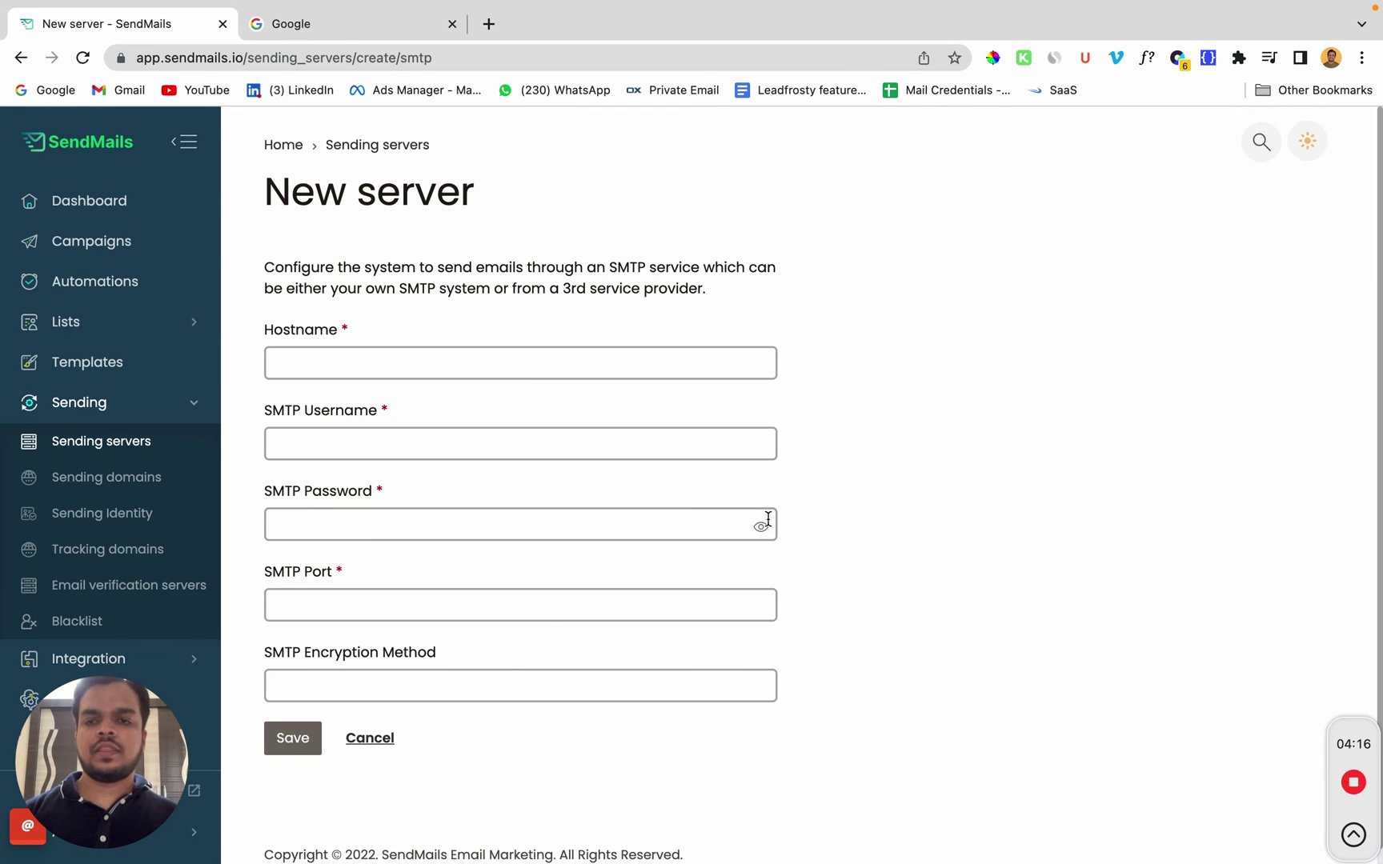
{"action": "left_click", "coordinate": [583, 360]}
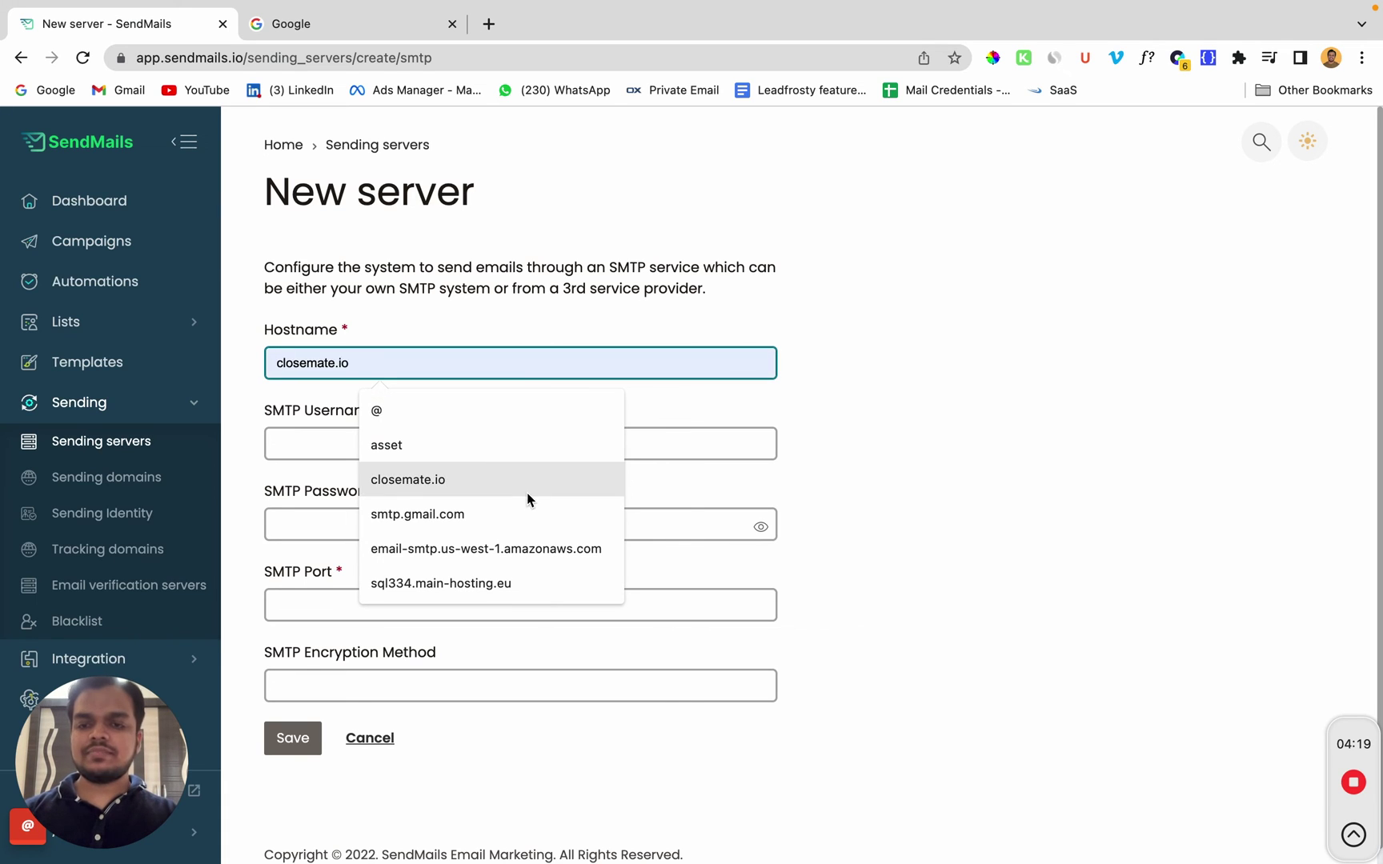
{"action": "left_click", "coordinate": [516, 512]}
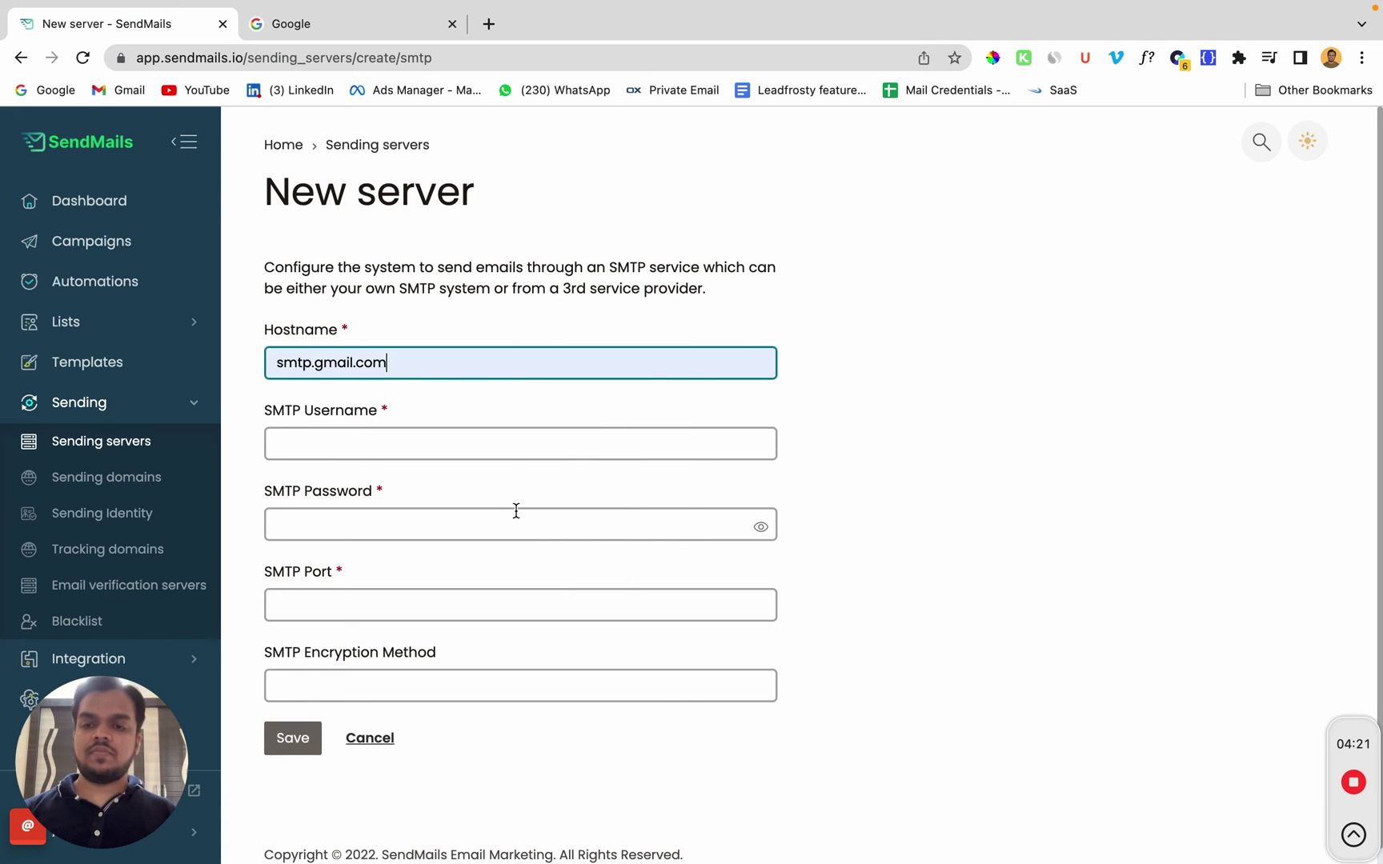
{"action": "left_click", "coordinate": [414, 444]}
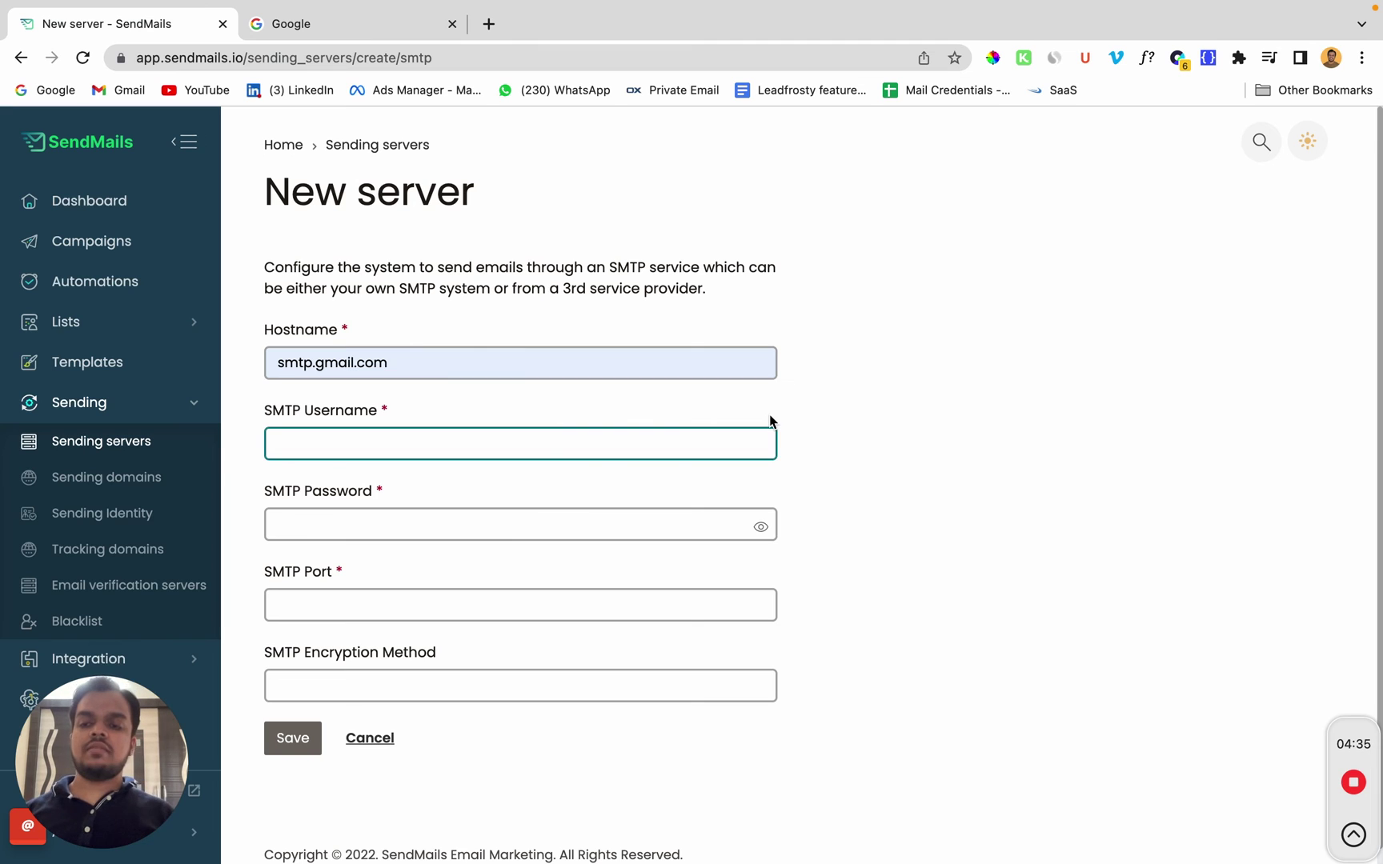
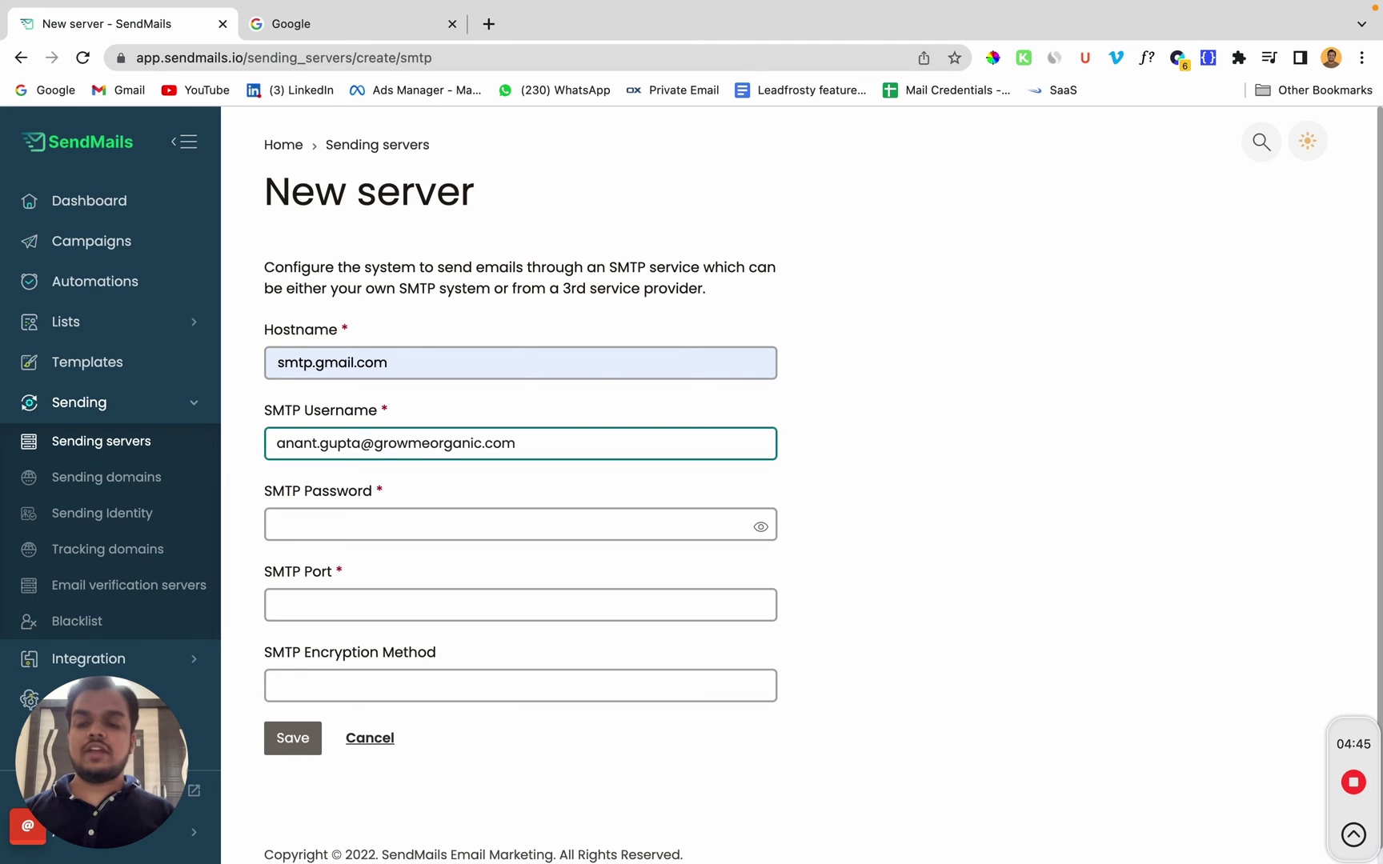
Step: Paste the Google app password, choose port 587 with SSL encryption, and submit the server
{"action": "key", "text": "ctrl+Left"}
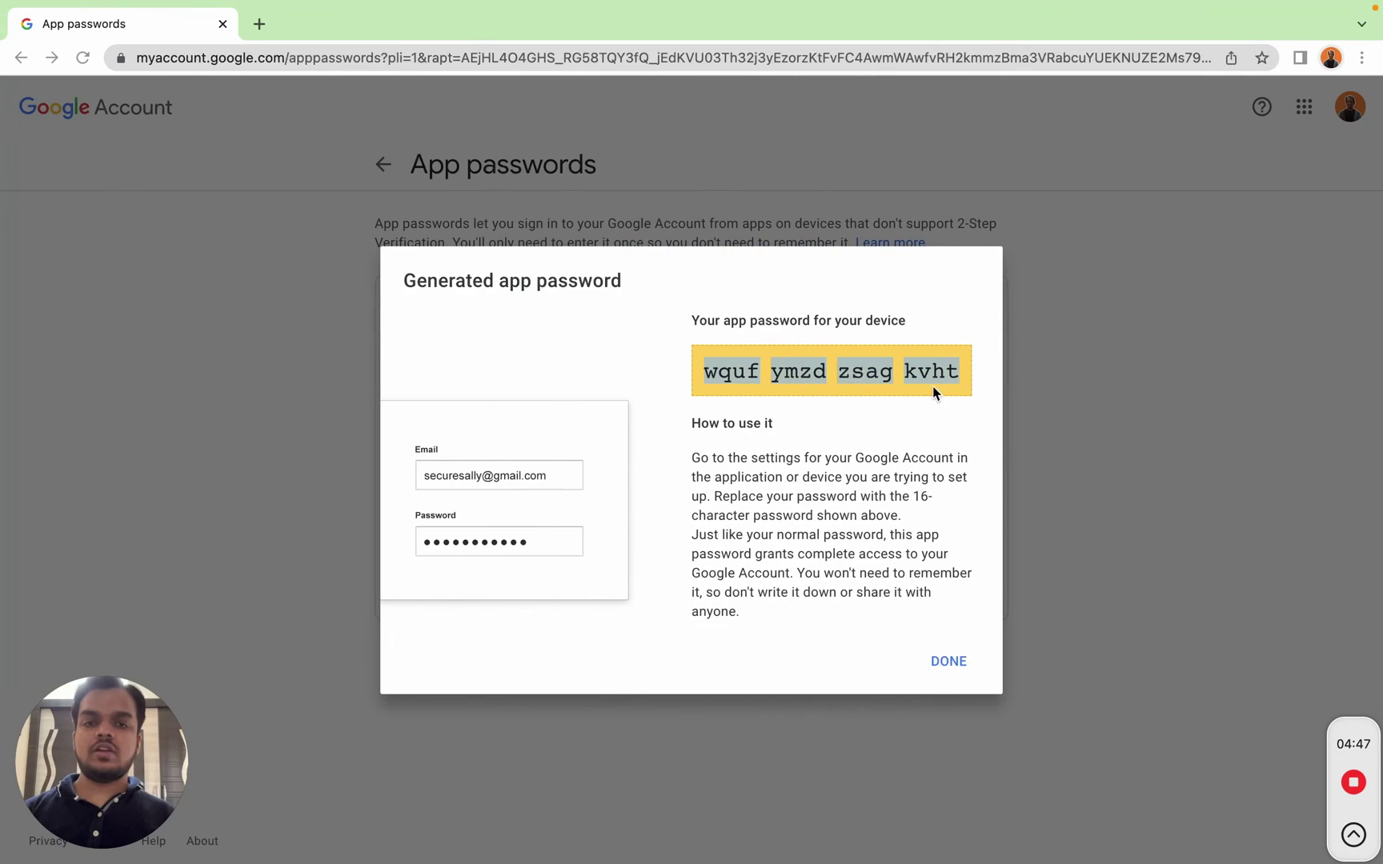
{"action": "key", "text": "ctrl+Right"}
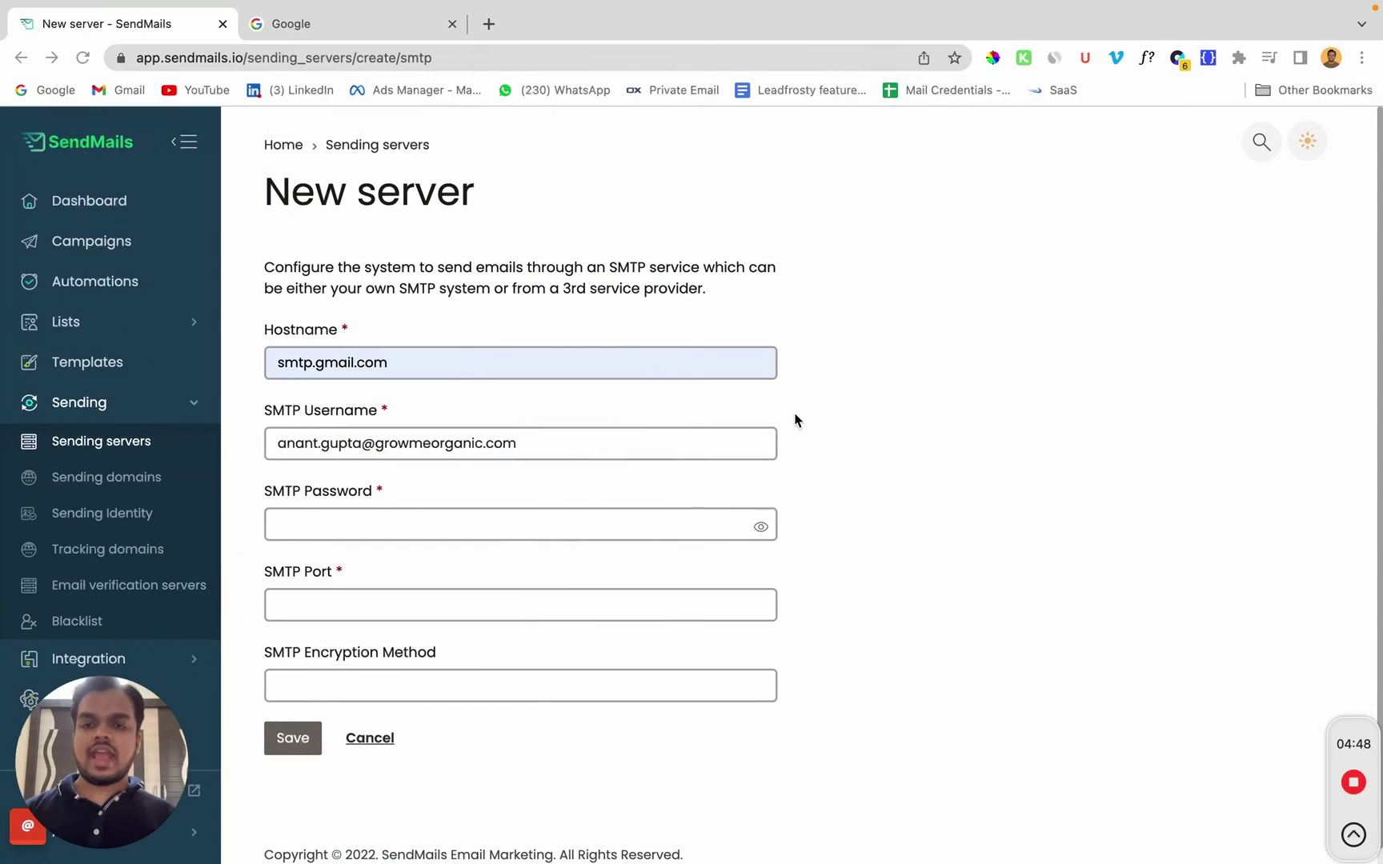
{"action": "left_click", "coordinate": [577, 529]}
{"action": "key", "text": "ctrl+v"}
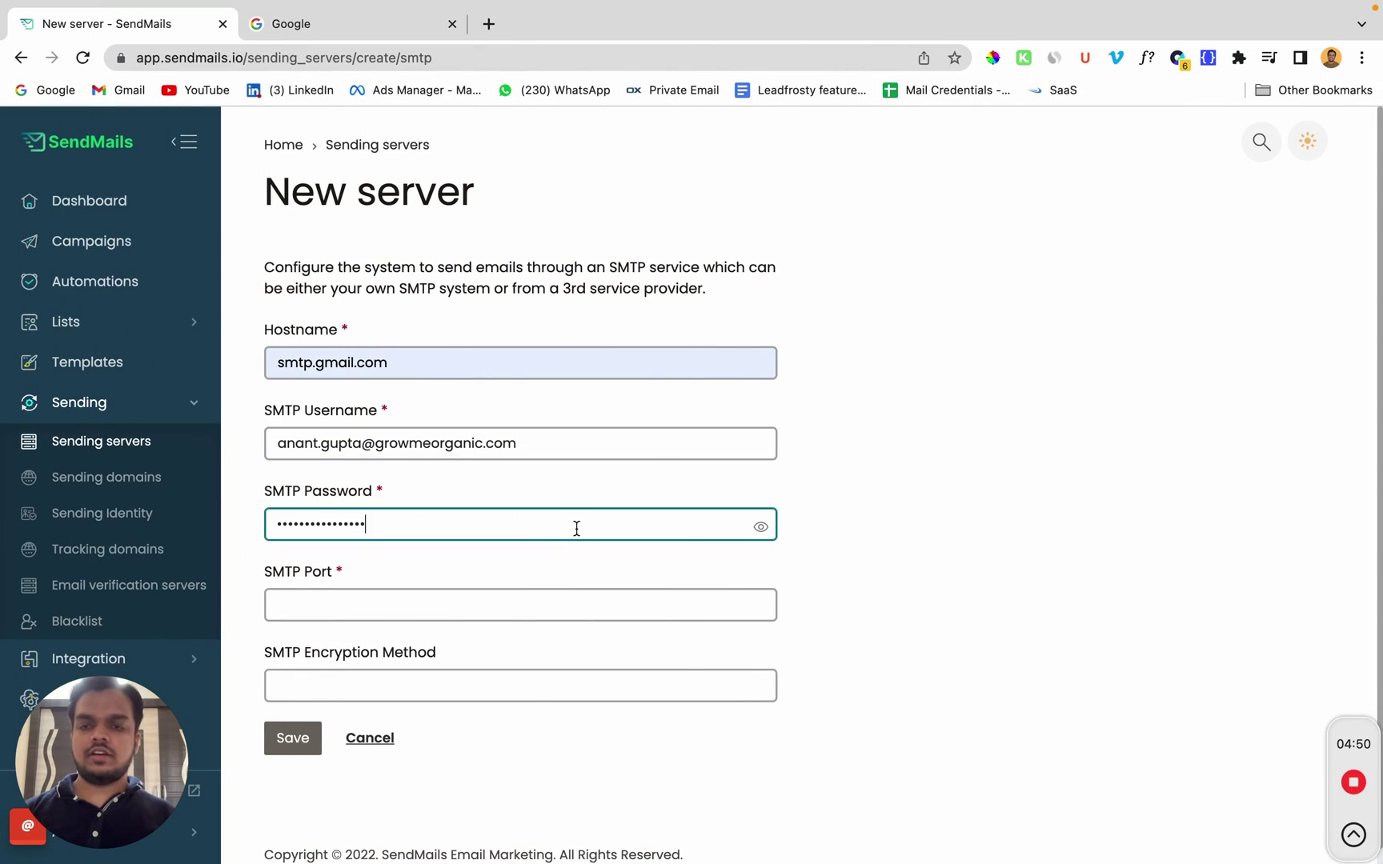
{"action": "left_click", "coordinate": [513, 608]}
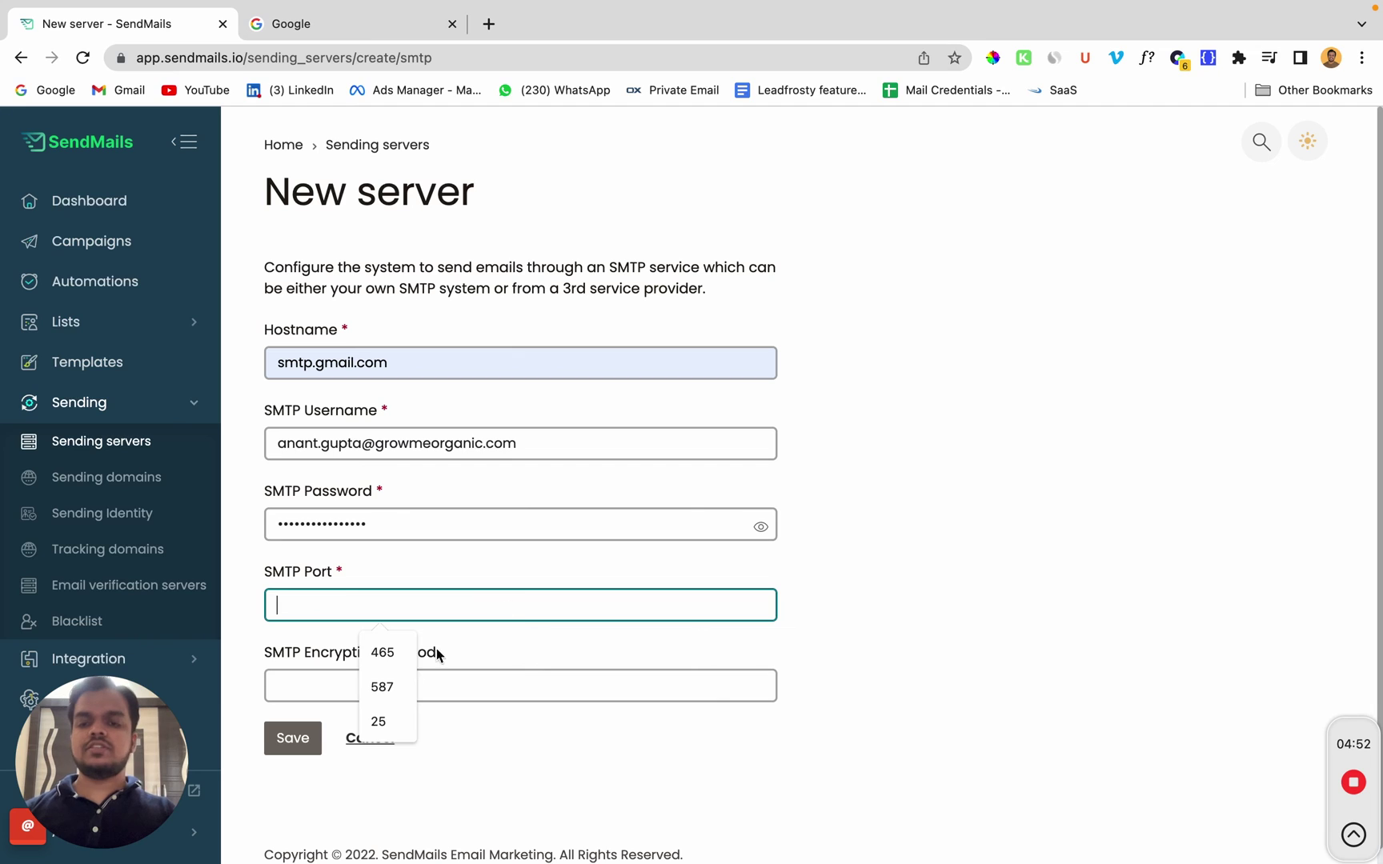
{"action": "left_click", "coordinate": [390, 680]}
{"action": "left_click", "coordinate": [418, 679]}
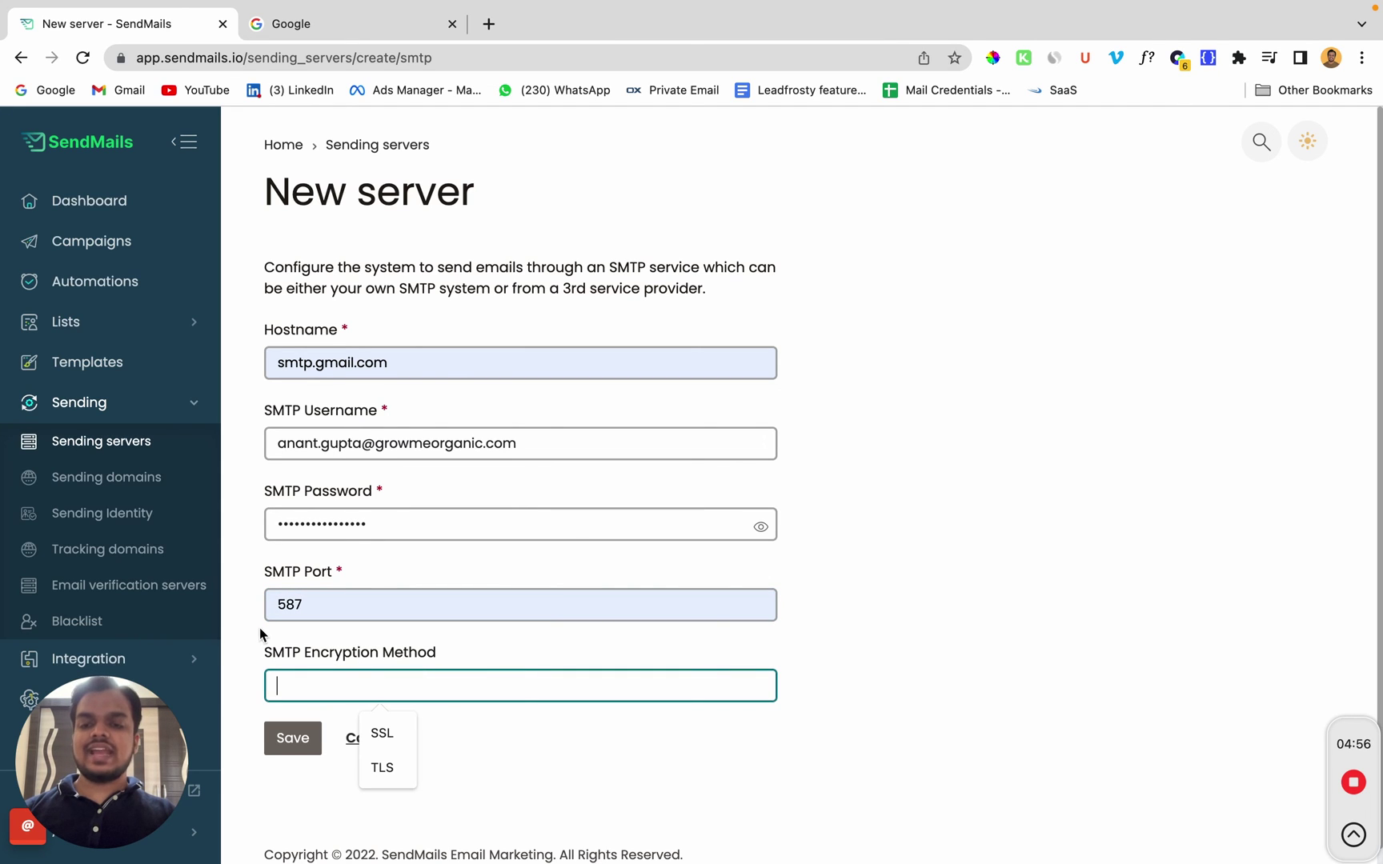
{"action": "left_click", "coordinate": [405, 730]}
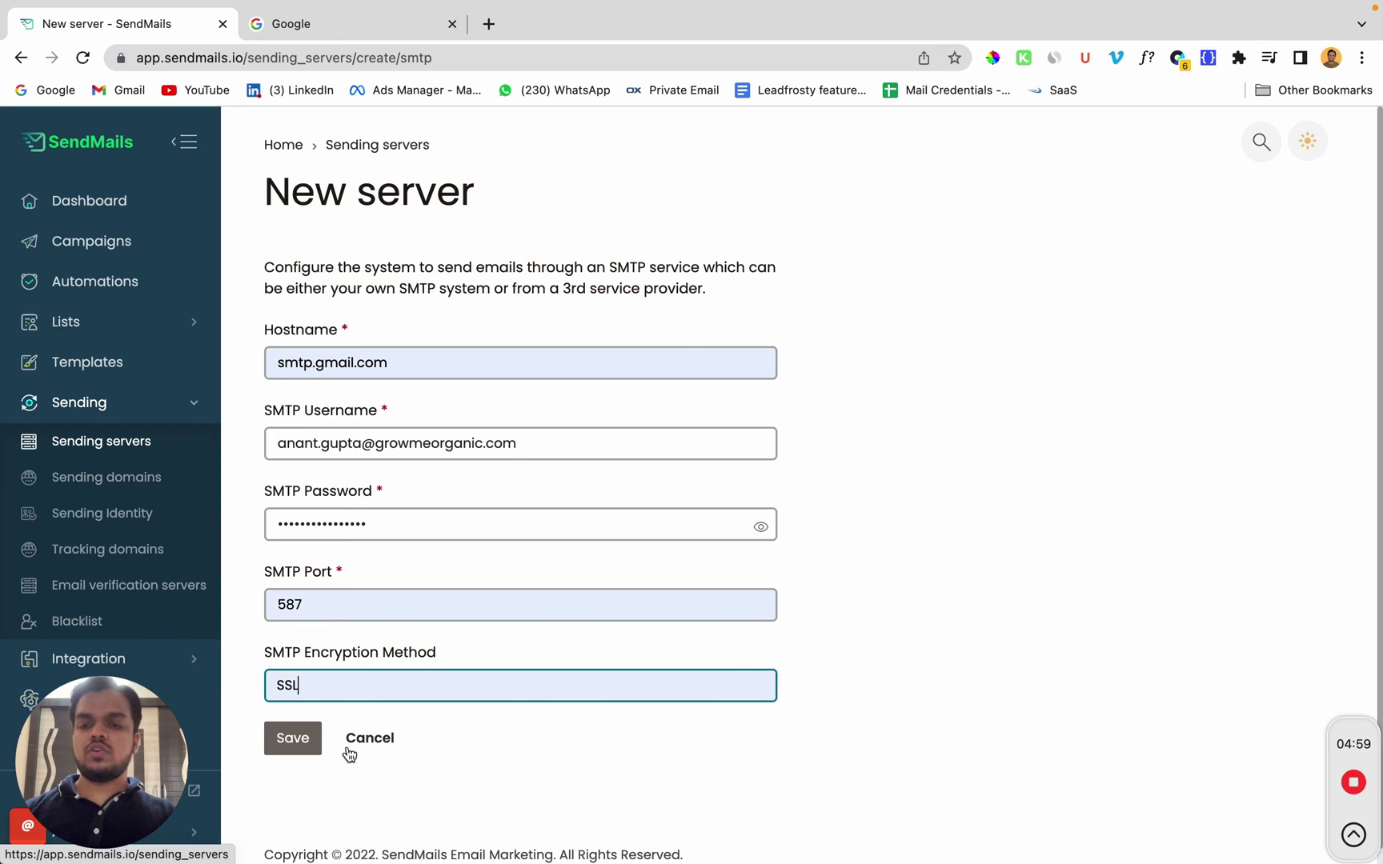
{"action": "left_click", "coordinate": [293, 744]}
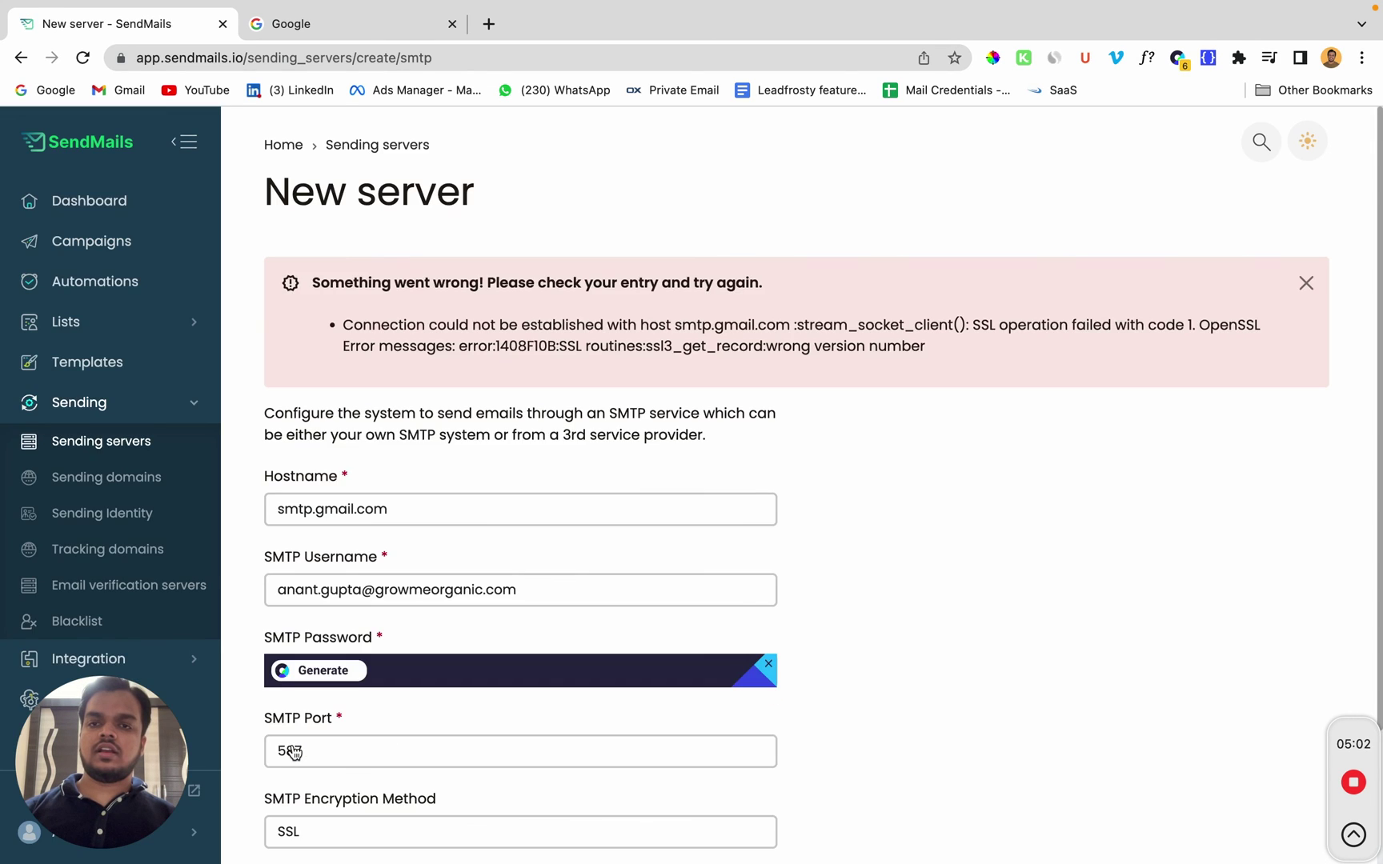
Step: Clear the SSL encryption value, save the server again with TLS, and select the saved username
{"action": "scroll", "coordinate": [294, 753], "scroll_direction": "down", "scroll_amount": 2}
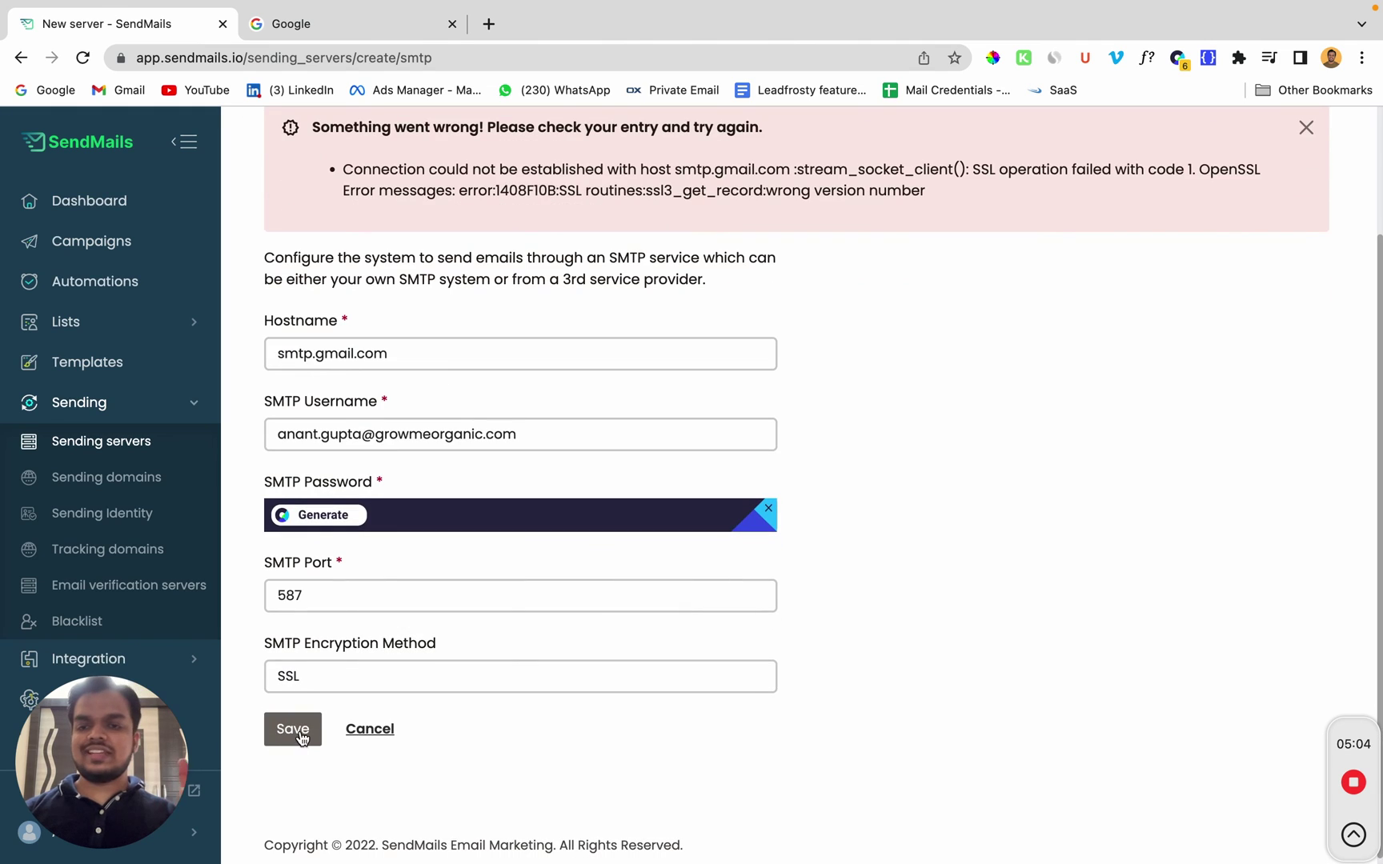
{"action": "left_click", "coordinate": [296, 687]}
{"action": "double_click", "coordinate": [296, 686]}
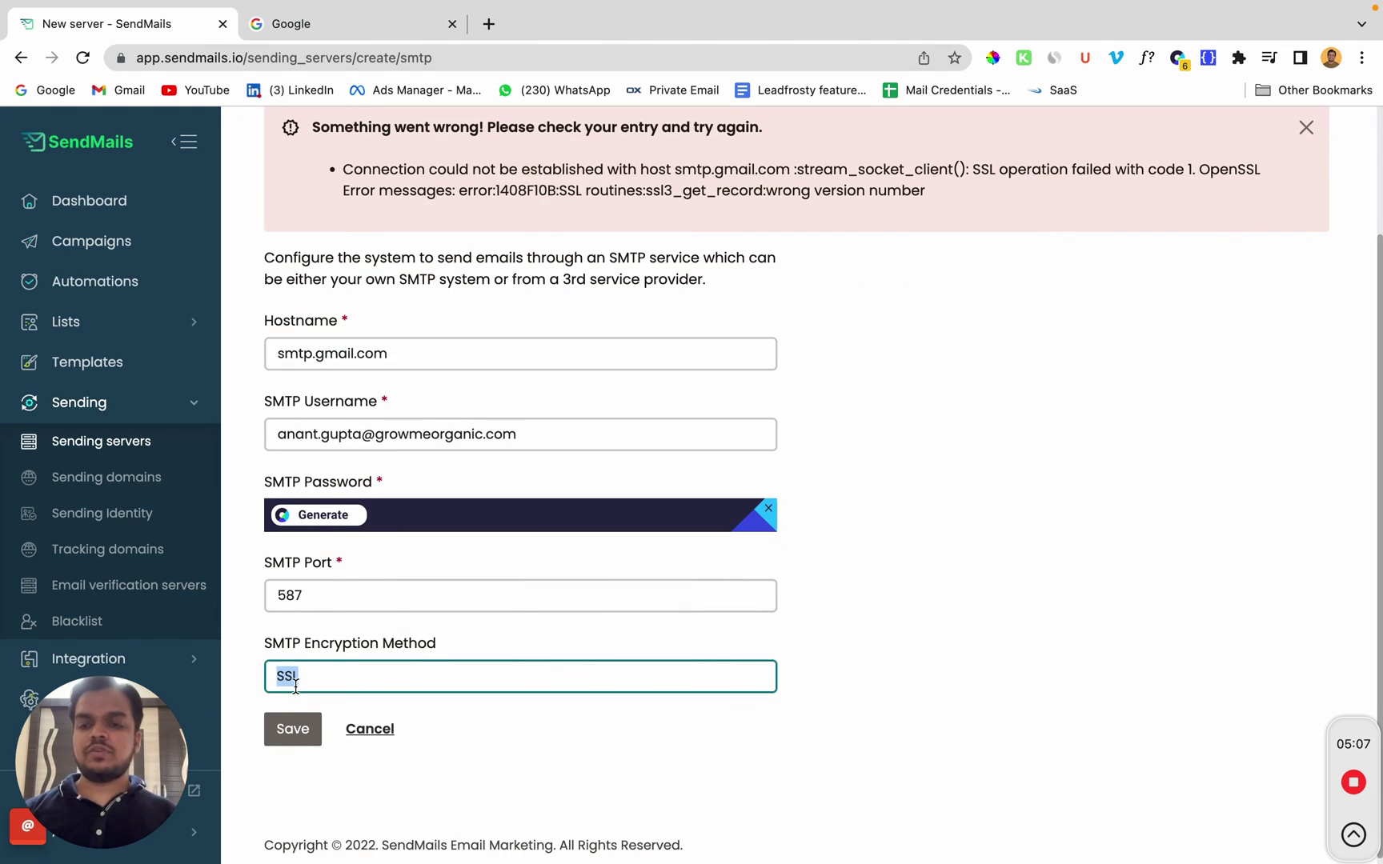
{"action": "key", "text": "BackSpace"}
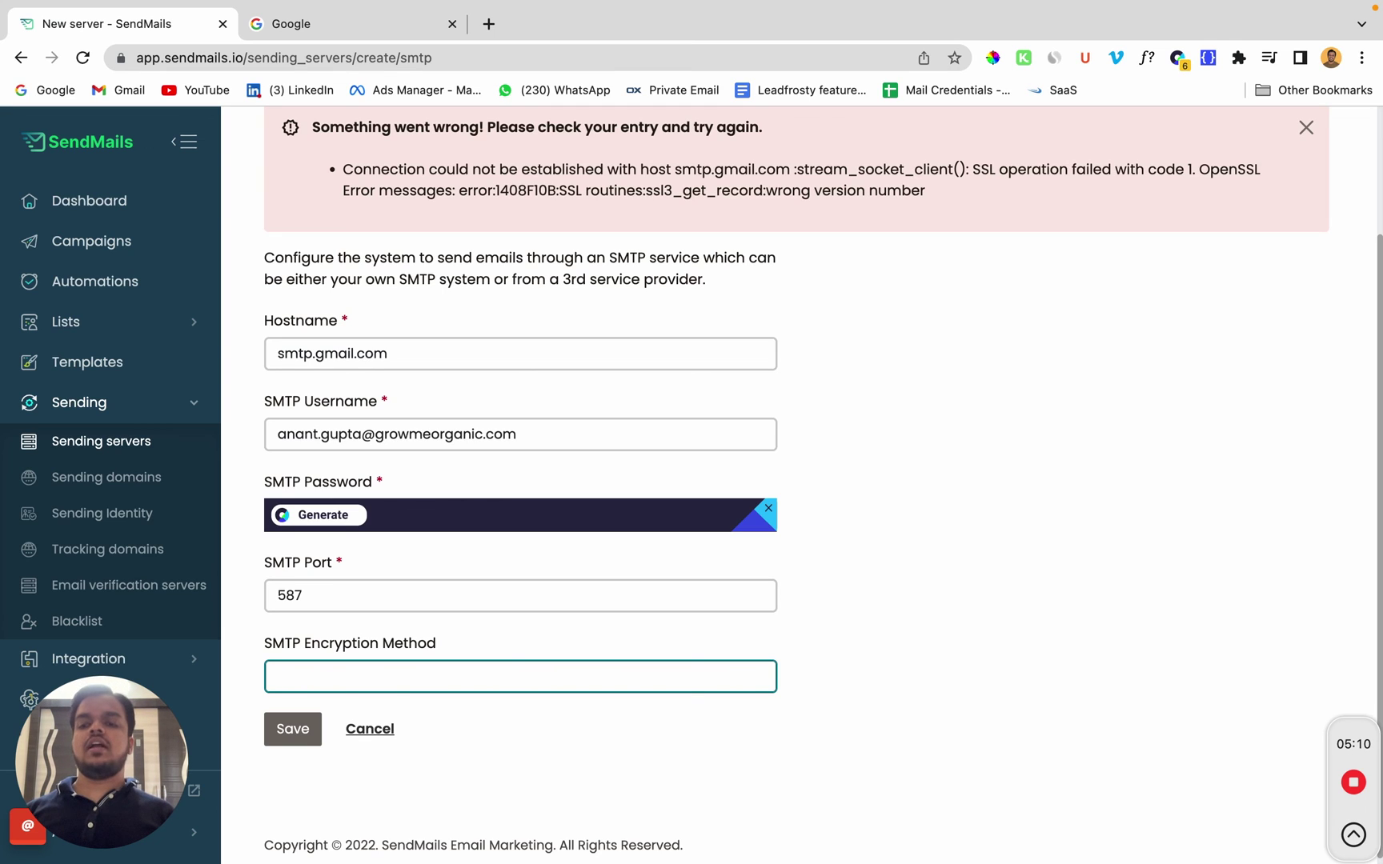
{"action": "left_click", "coordinate": [282, 738]}
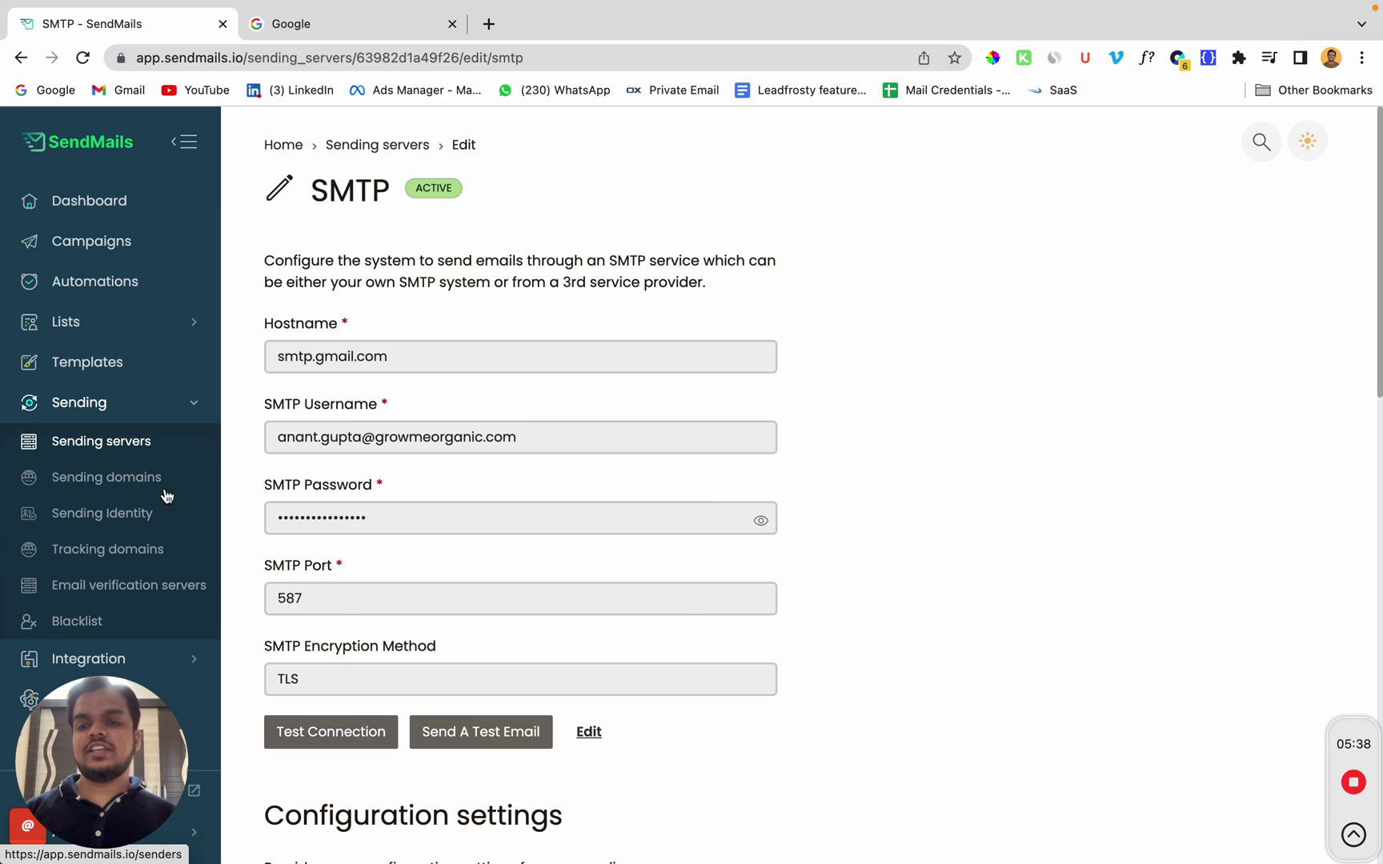
{"action": "left_click_drag", "start_coordinate": [262, 445], "coordinate": [640, 453]}
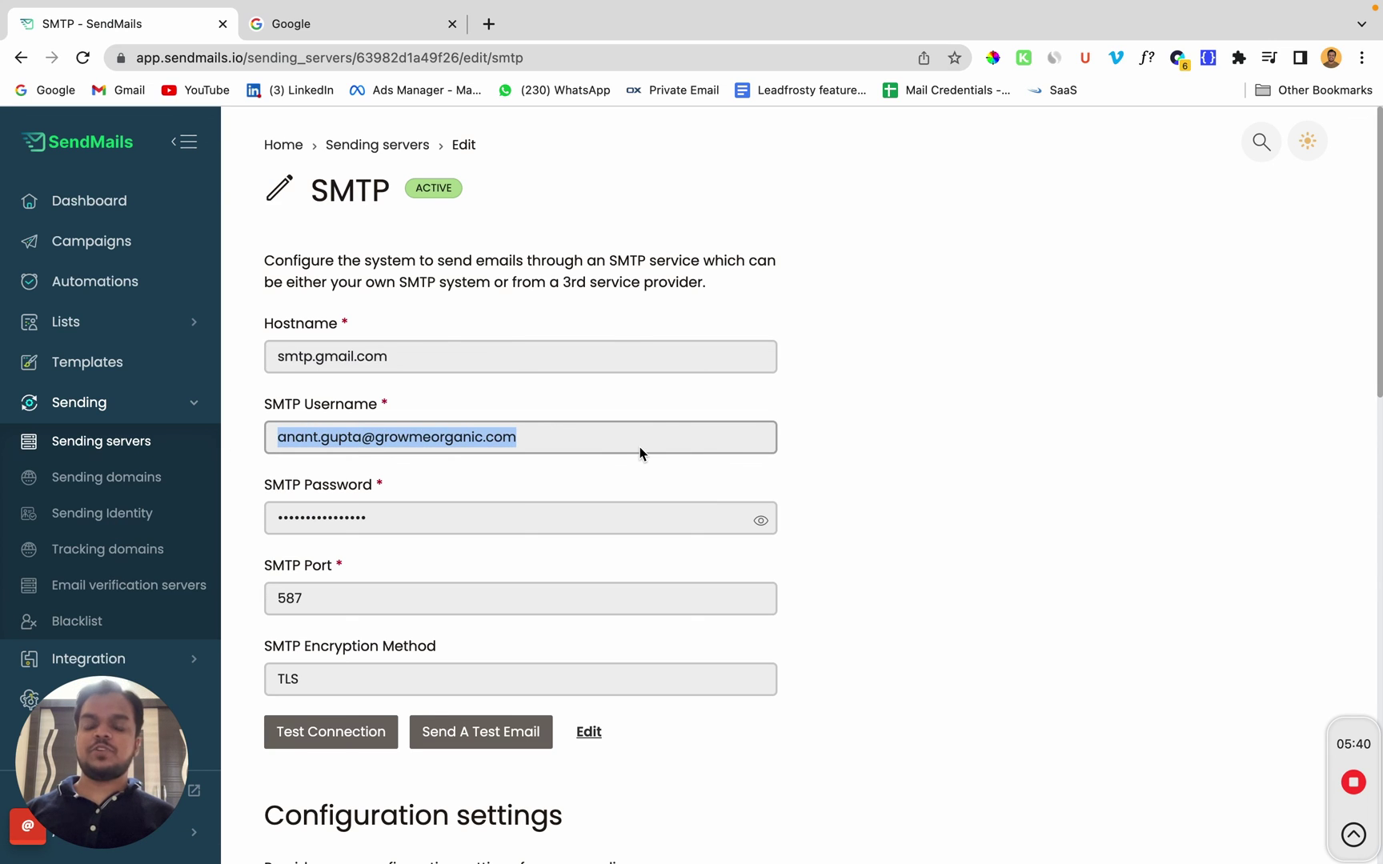